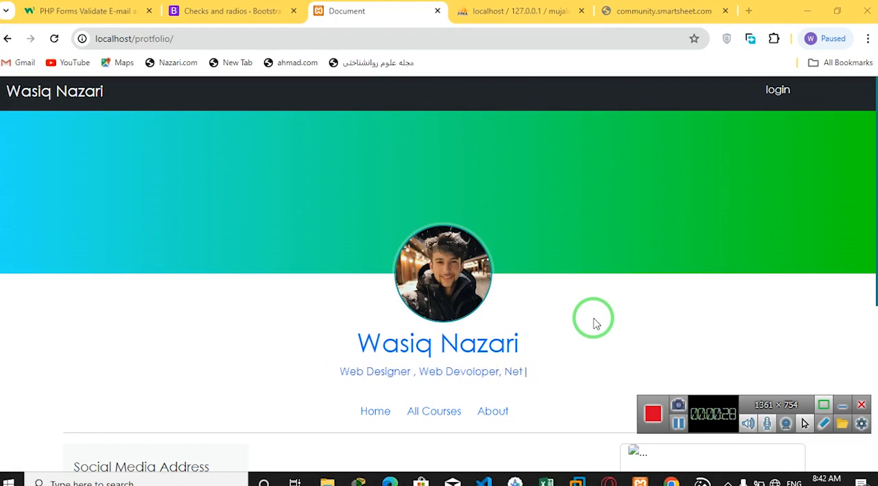
# - Switch to the Excel workbook and begin a COUNTIF formula in cell G18
pyautogui.click(548, 482)
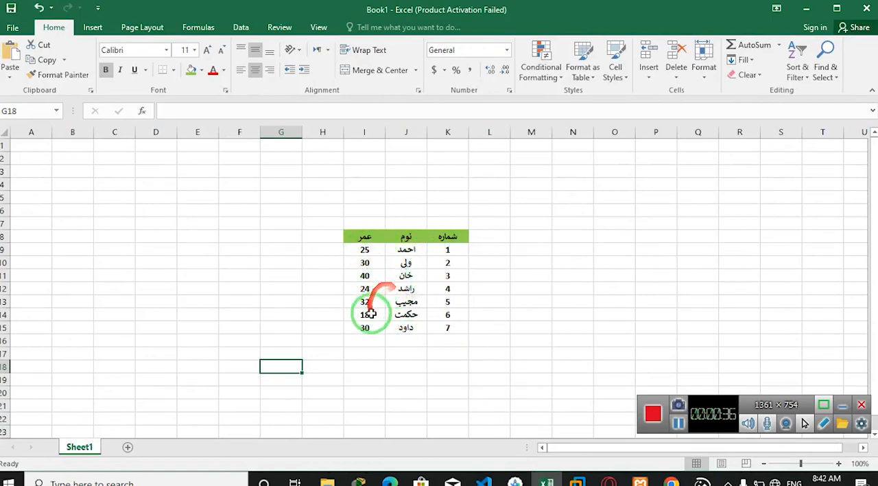
pyautogui.click(315, 368)
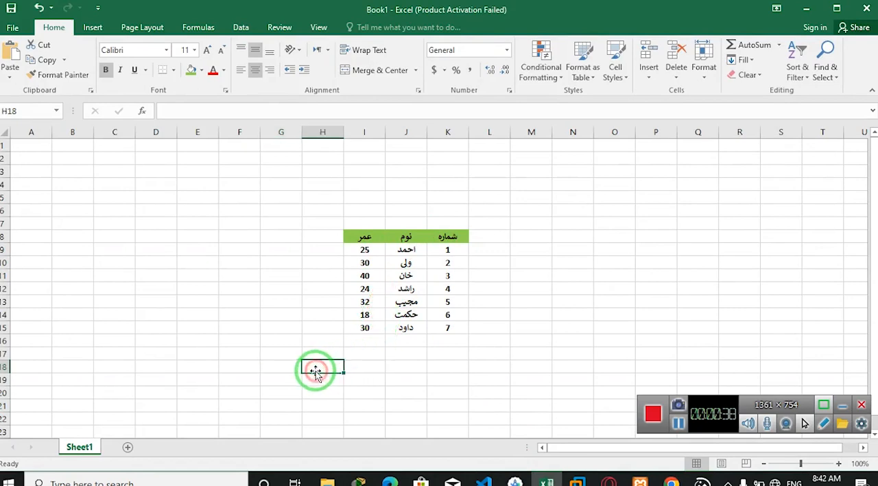
pyautogui.click(292, 371)
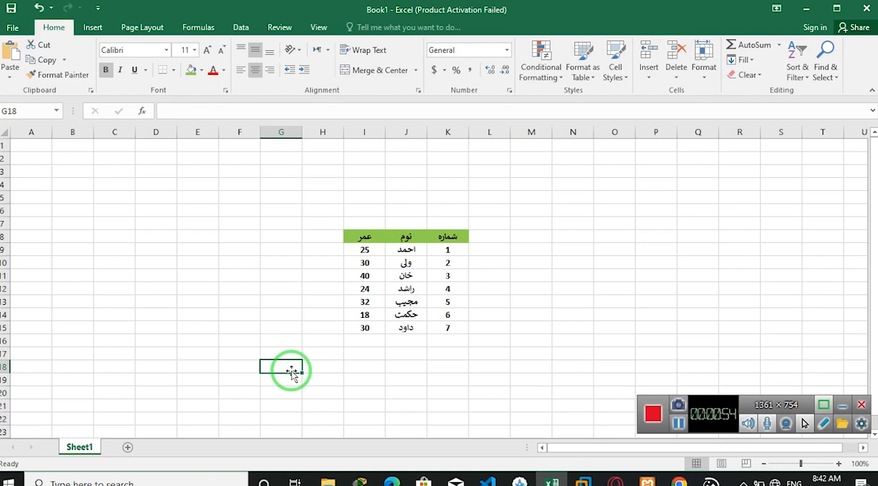
pyautogui.write('=')
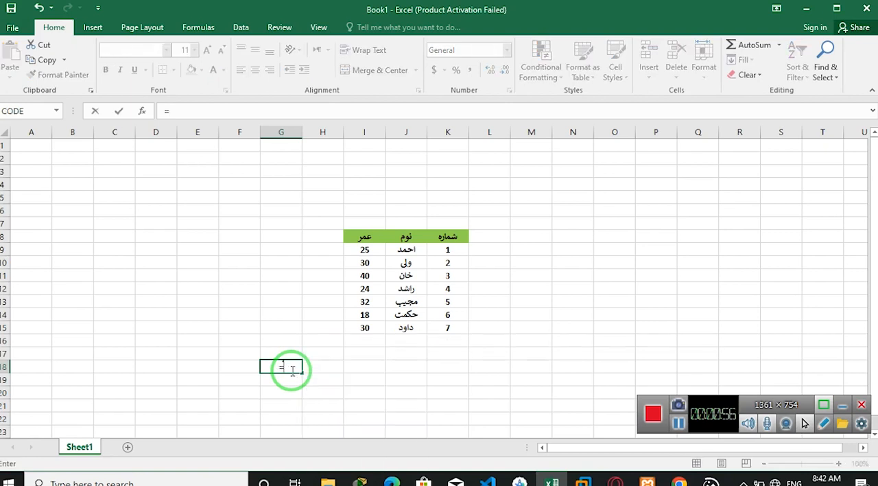
pyautogui.write('countif')
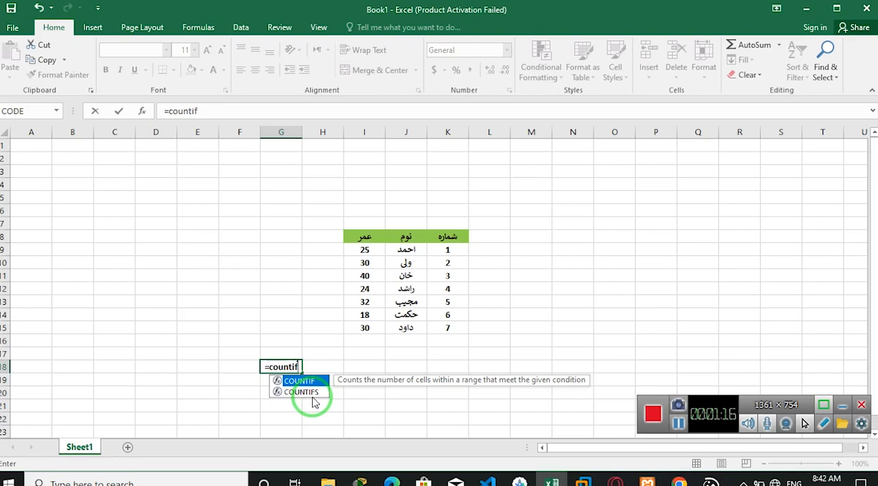
pyautogui.click(314, 397)
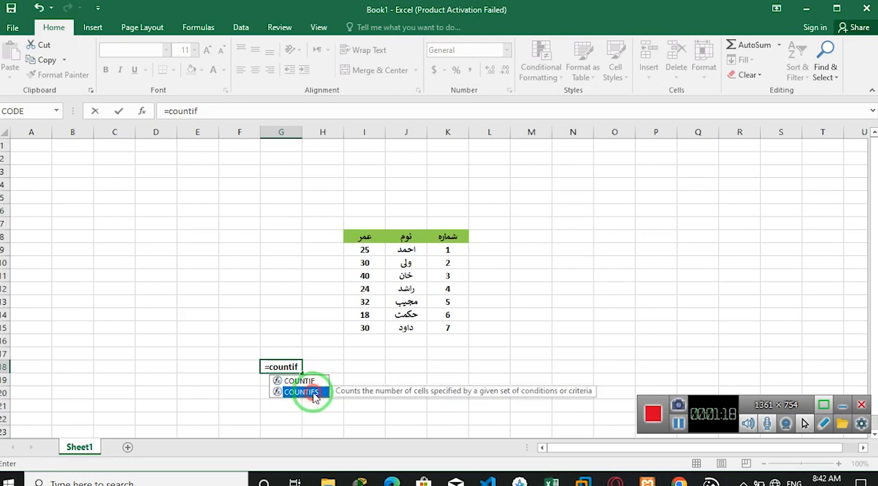
pyautogui.doubleClick(313, 382)
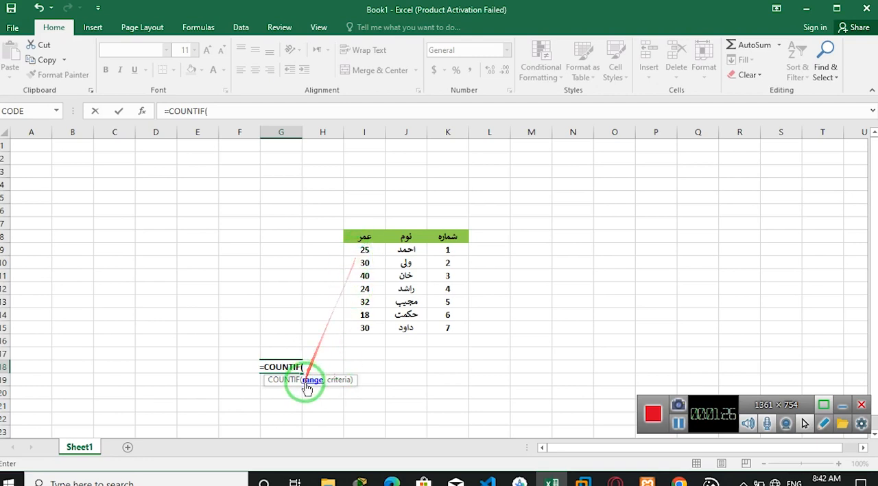
# - Complete the COUNTIF formula in G18 with the age range I9:I15 and the criterion ">30"
pyautogui.moveTo(365, 252); pyautogui.dragTo(367, 326)
pyautogui.write(',')
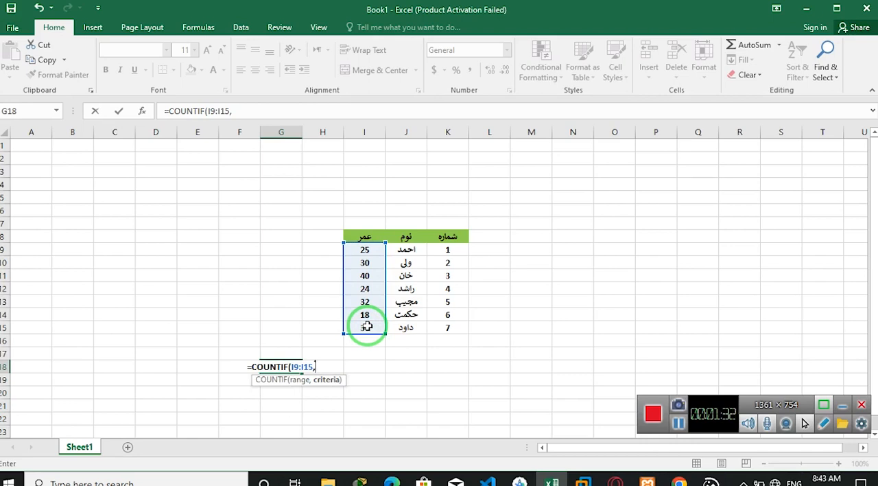
pyautogui.write('"')
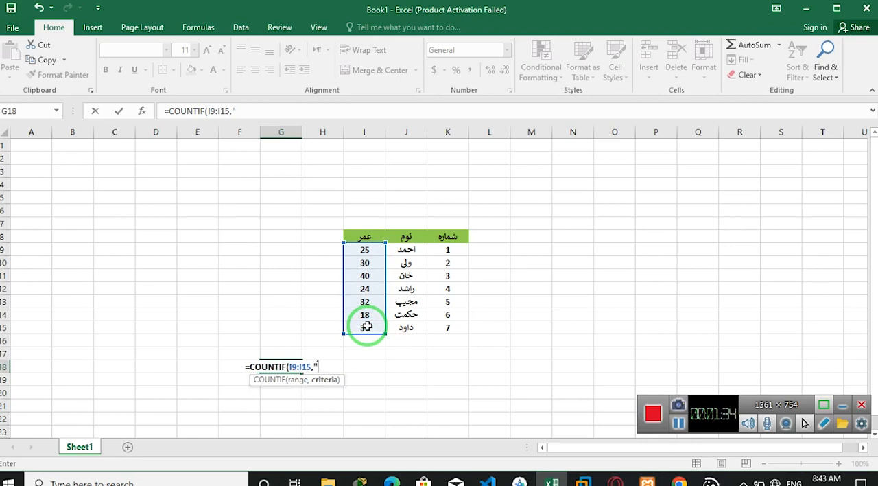
pyautogui.write('>')
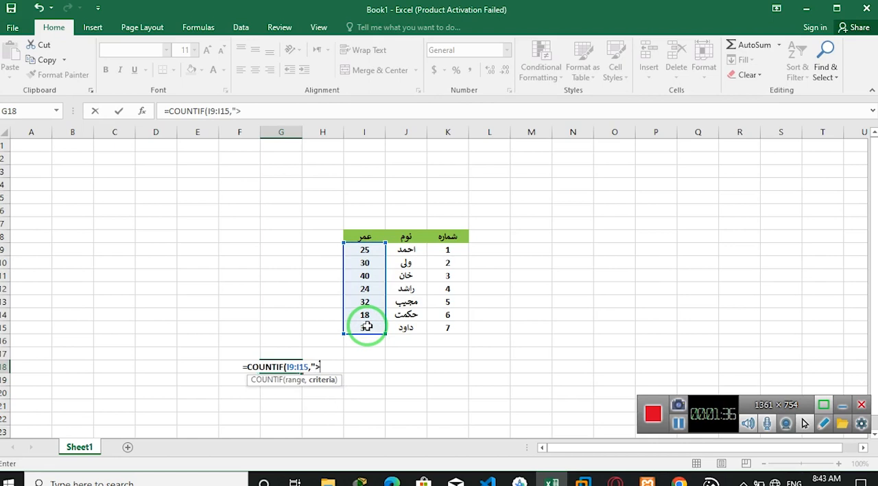
pyautogui.write('30")')
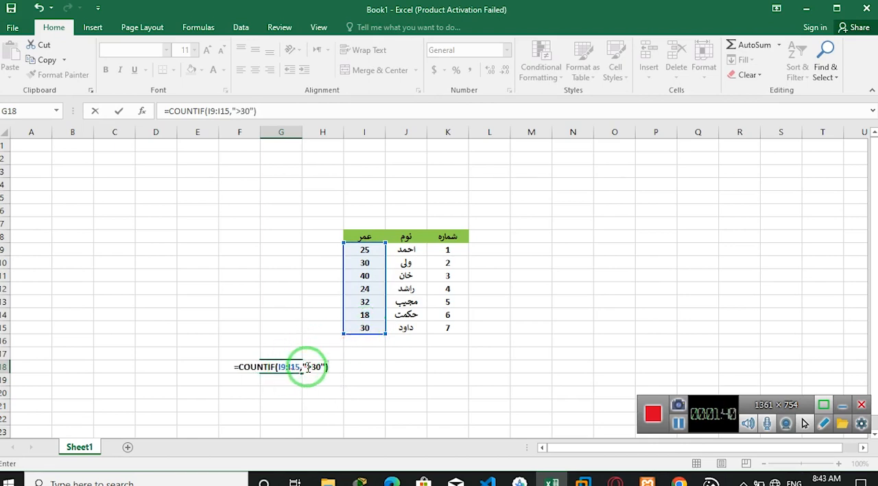
pyautogui.press('Return')
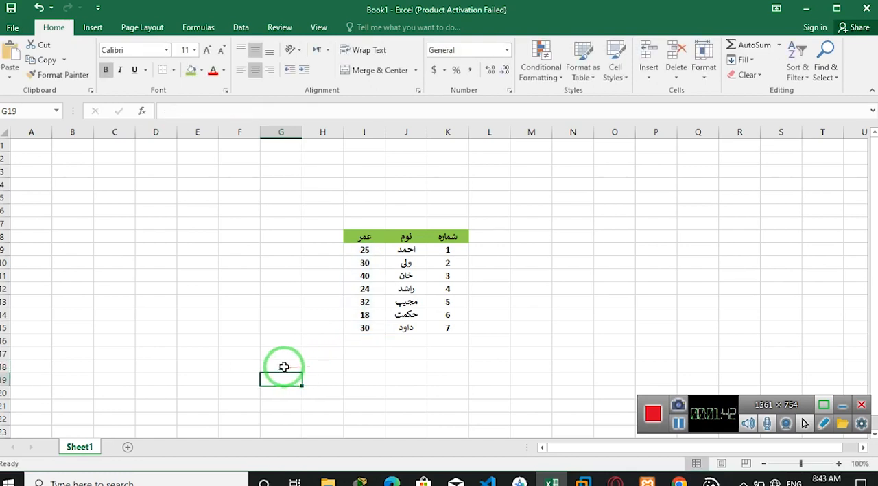
pyautogui.click(284, 364)
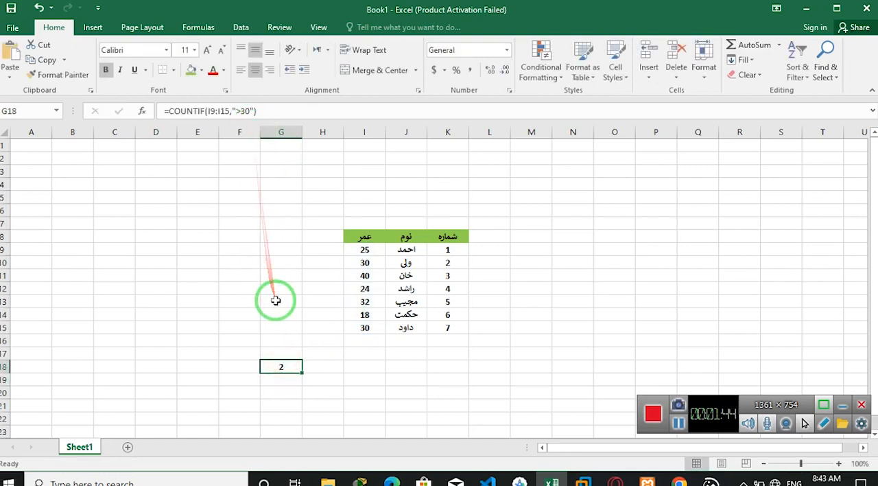
# - Enter a COUNTIF formula in cell G19 that counts the ages in I9:I15 matching "<20"
pyautogui.press('Return')
pyautogui.write('=cou')
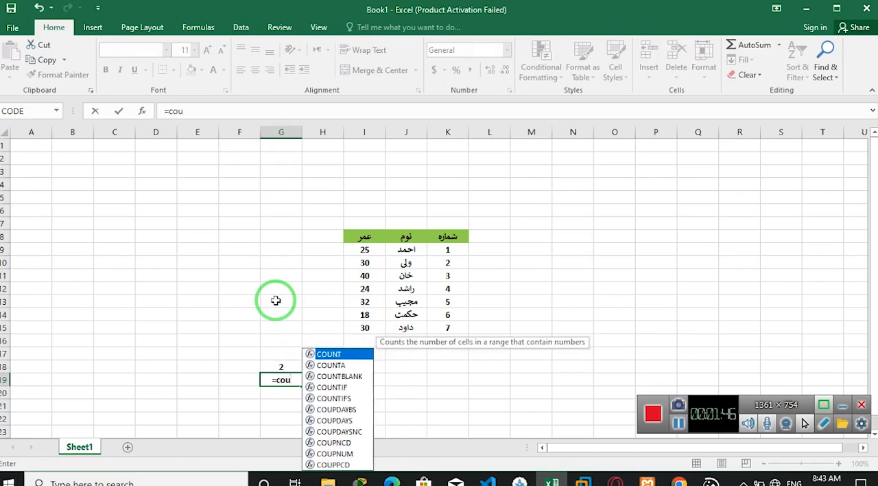
pyautogui.write('ntif(')
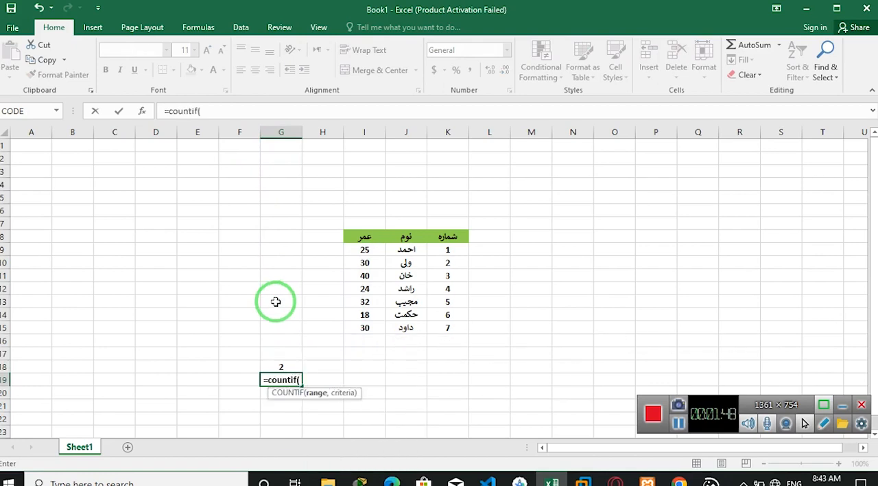
pyautogui.moveTo(365, 251); pyautogui.dragTo(364, 323)
pyautogui.write(',"')
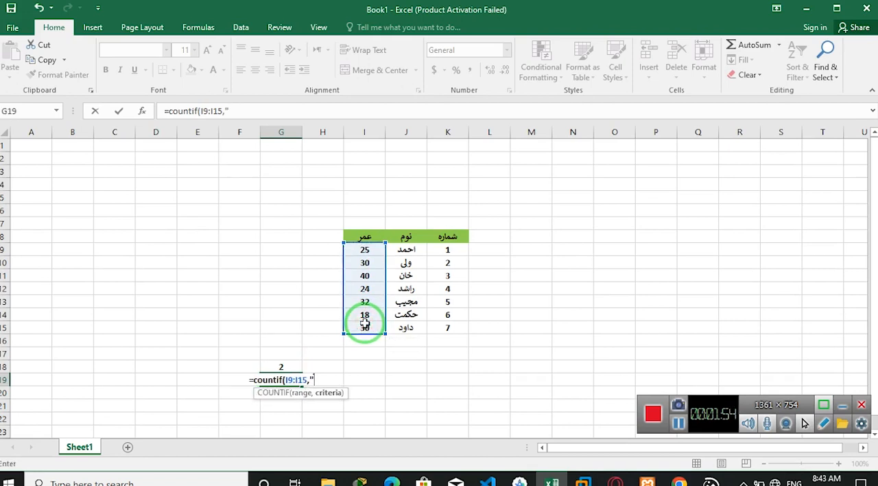
pyautogui.write('<')
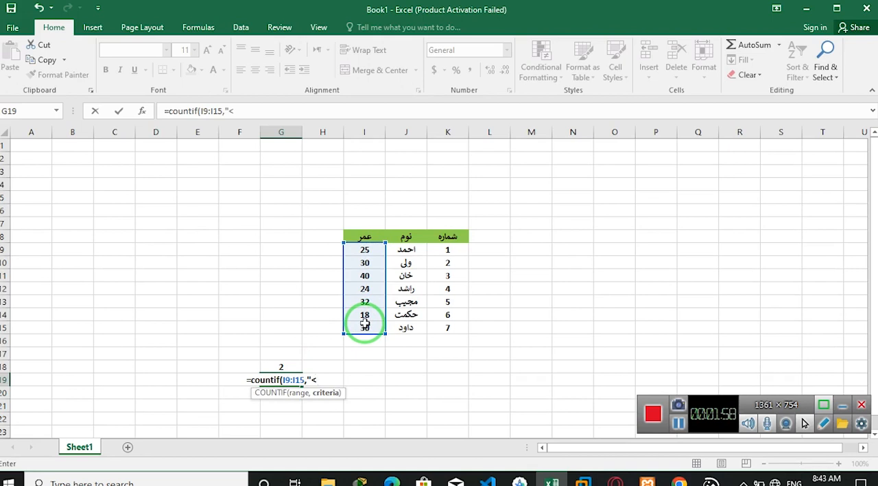
pyautogui.write('20")')
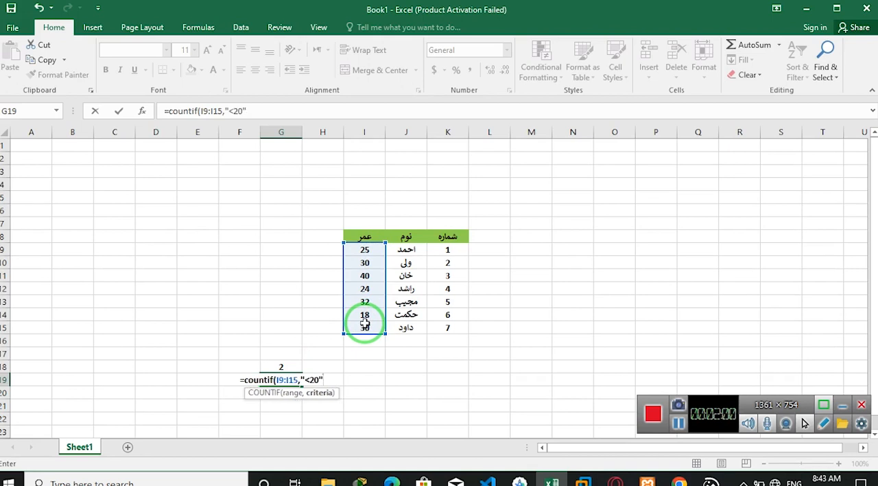
pyautogui.press('Return')
pyautogui.press('Up')
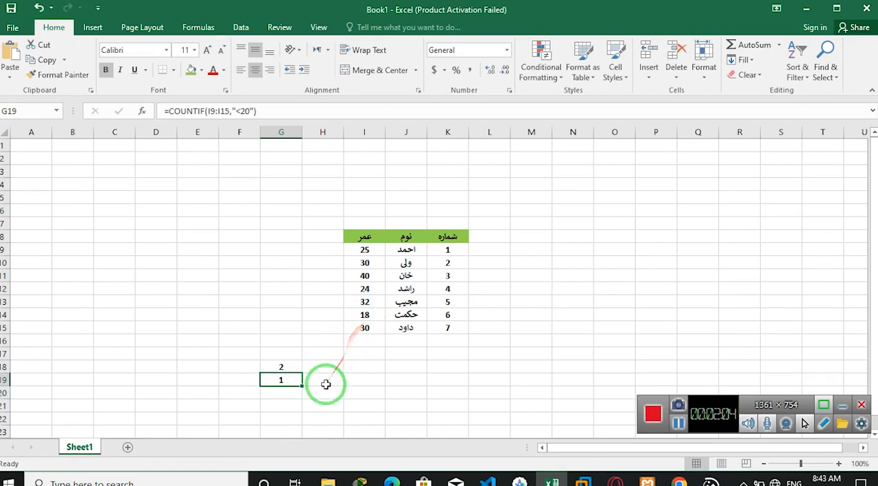
# - Change the criterion of the COUNTIF formula in G19 to "<=20"
pyautogui.press('Down')
pyautogui.press('Up')
pyautogui.click(241, 111)
pyautogui.write('=')
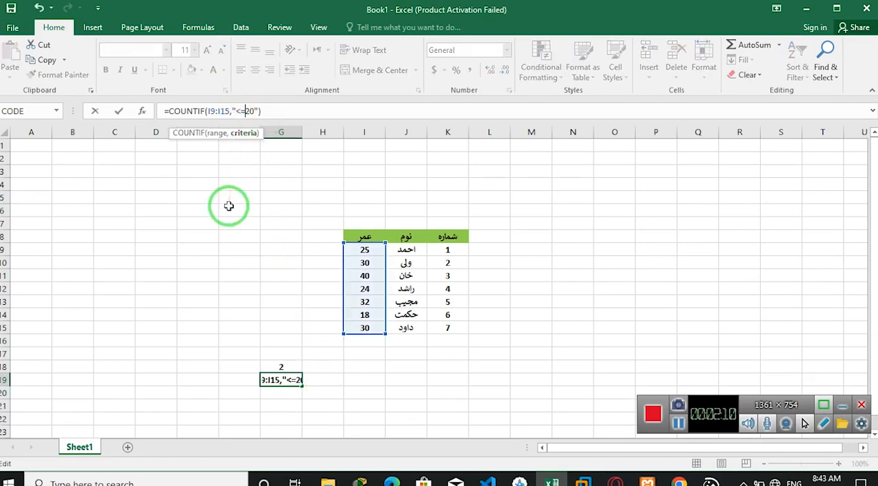
pyautogui.press('Return')
pyautogui.press('Up')
pyautogui.press('Up')
pyautogui.press('Up')
pyautogui.press('Up')
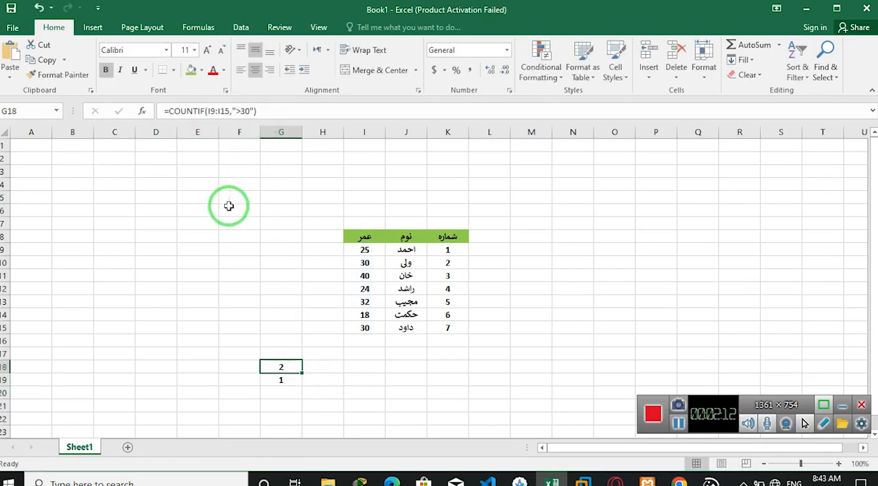
pyautogui.press('Down')
pyautogui.press('Down')
pyautogui.press('Down')
# - Set the first age in the table, cell I9, to 20
pyautogui.click(364, 249)
pyautogui.write('20')
pyautogui.press('Return')
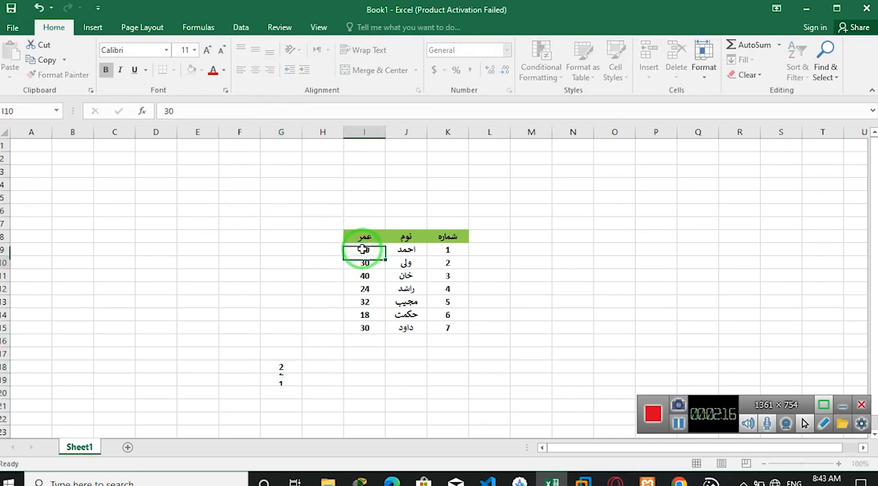
pyautogui.click(283, 387)
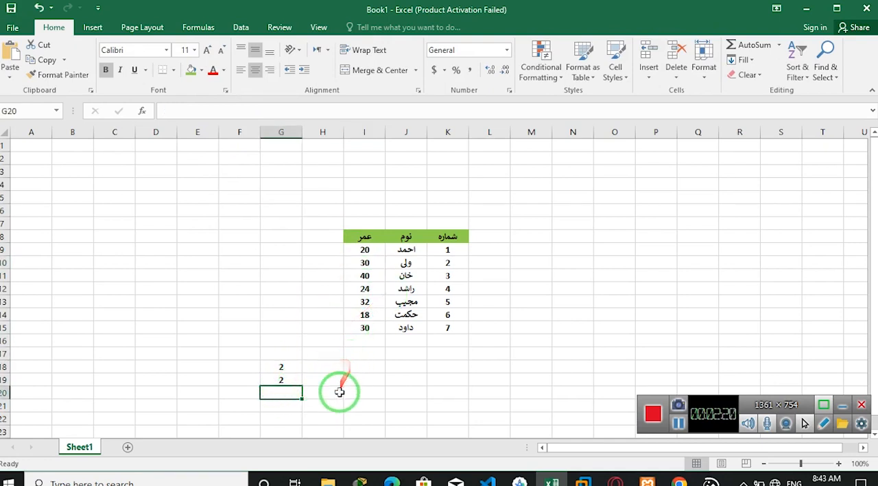
# - Begin a COUNTIFS formula in cell G21 with the range I9:I15 and the first criterion "<30"
pyautogui.click(282, 405)
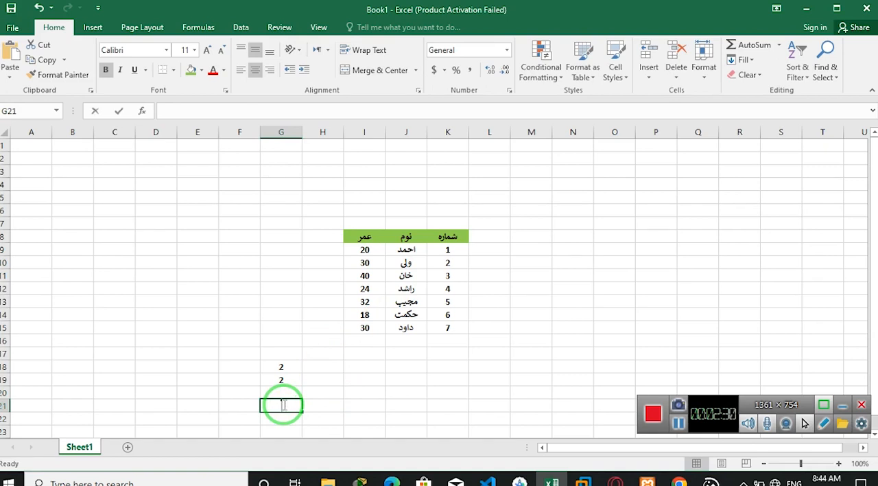
pyautogui.write('=countif')
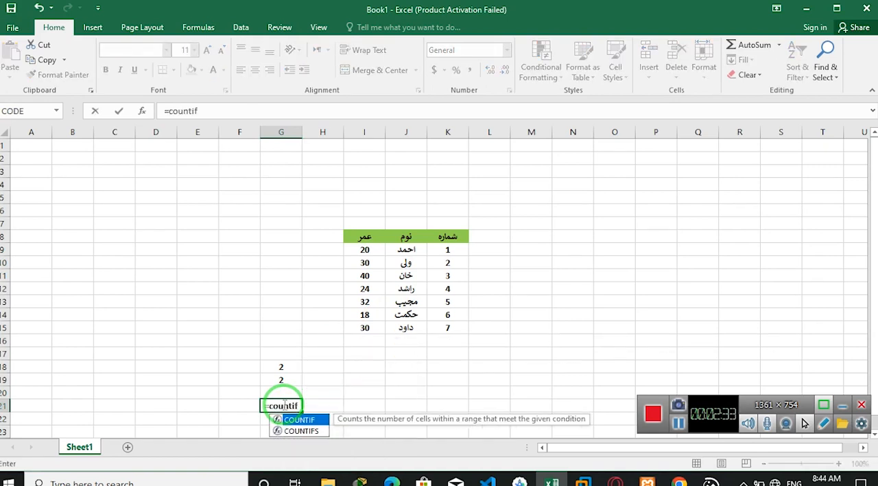
pyautogui.press('Down')
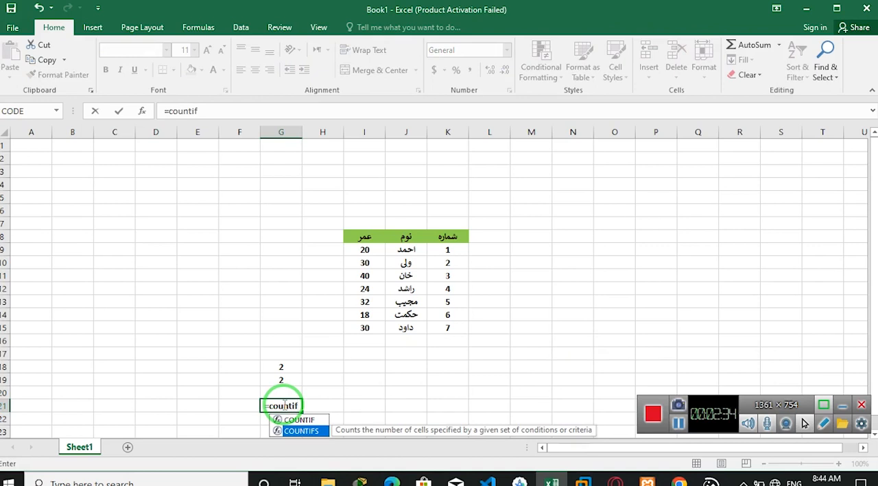
pyautogui.press('Tab')
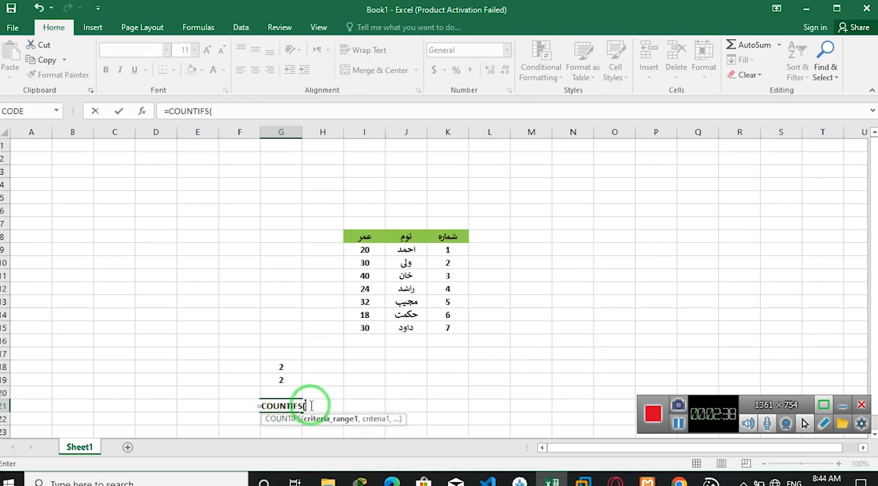
pyautogui.moveTo(364, 251); pyautogui.dragTo(365, 327)
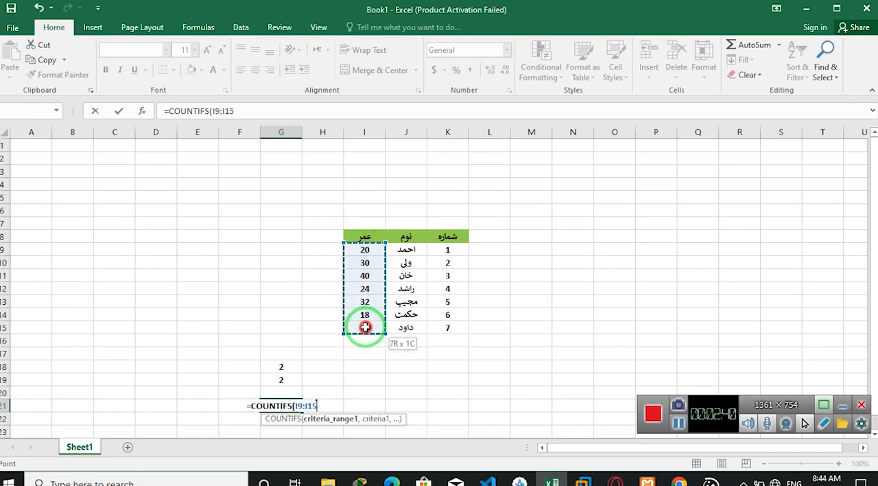
pyautogui.write(',')
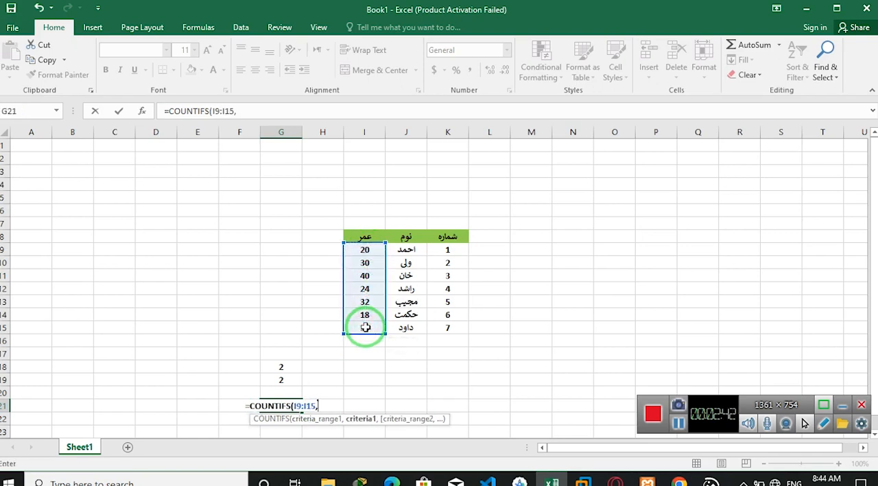
pyautogui.write('"<')
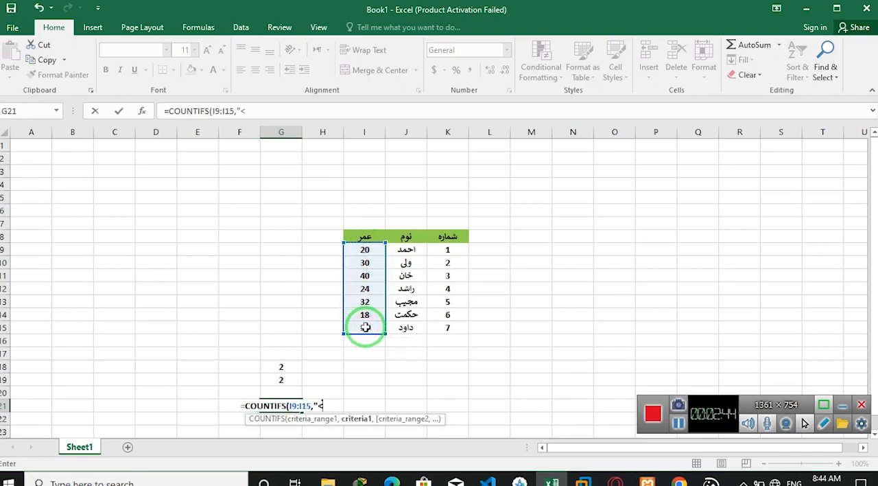
pyautogui.write('30"')
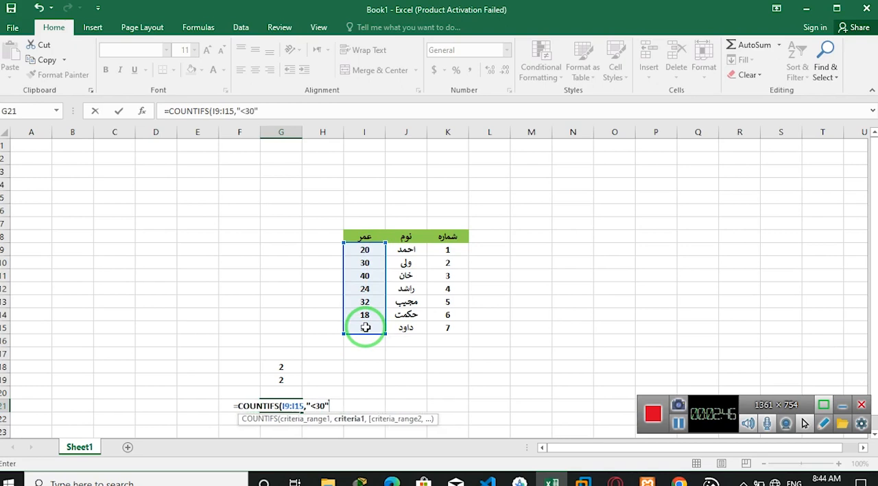
pyautogui.write(',')
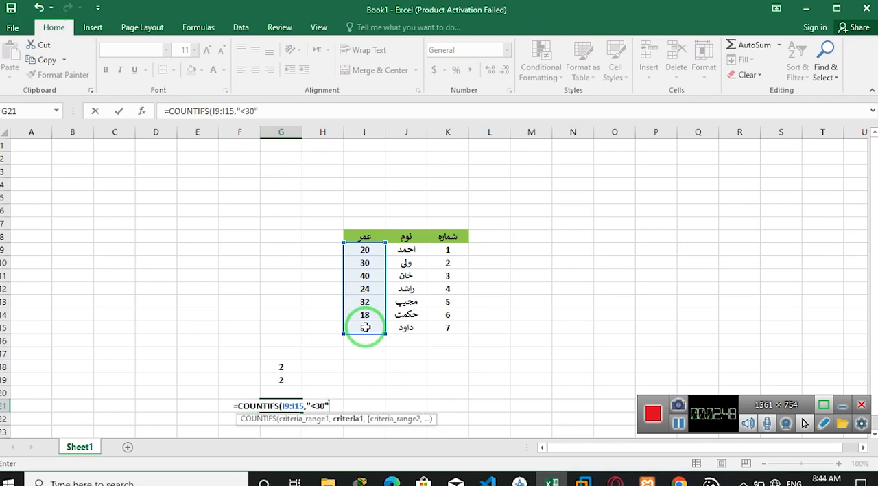
# - Complete the COUNTIFS formula in G21 with the second range I9:I15 and the criterion ">20"
pyautogui.moveTo(364, 250); pyautogui.dragTo(363, 327)
pyautogui.write(',')
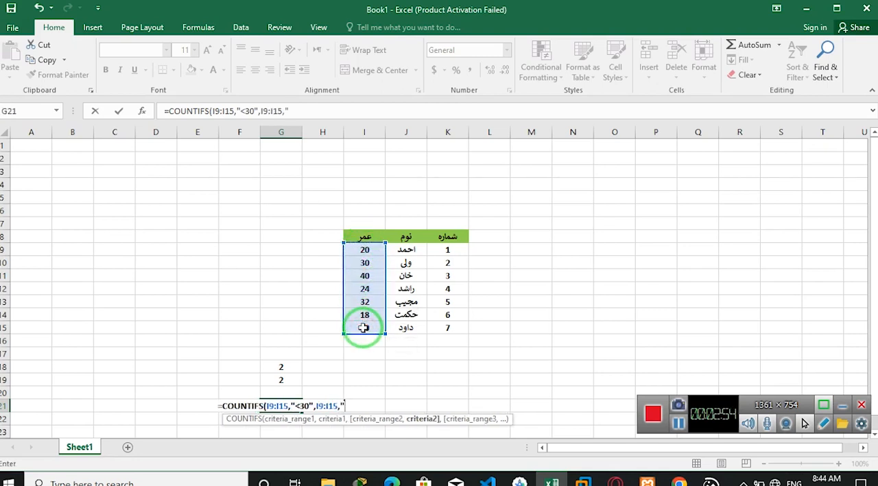
pyautogui.write('">20")')
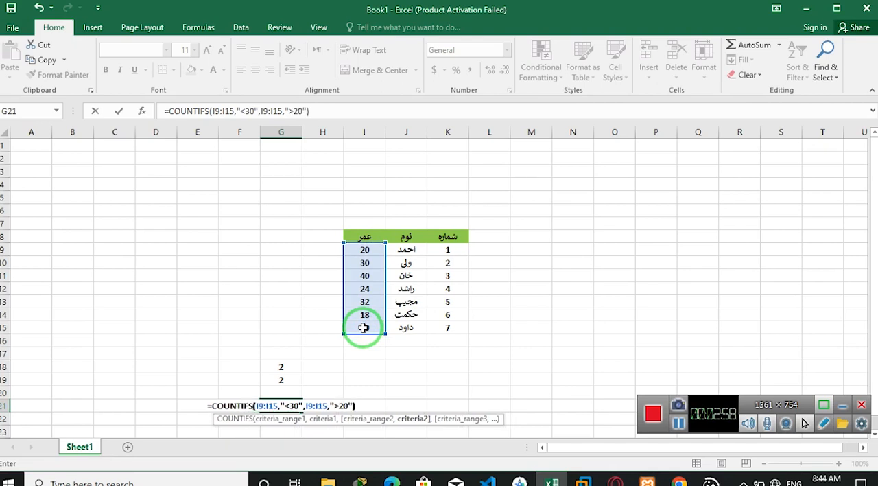
pyautogui.click(255, 405)
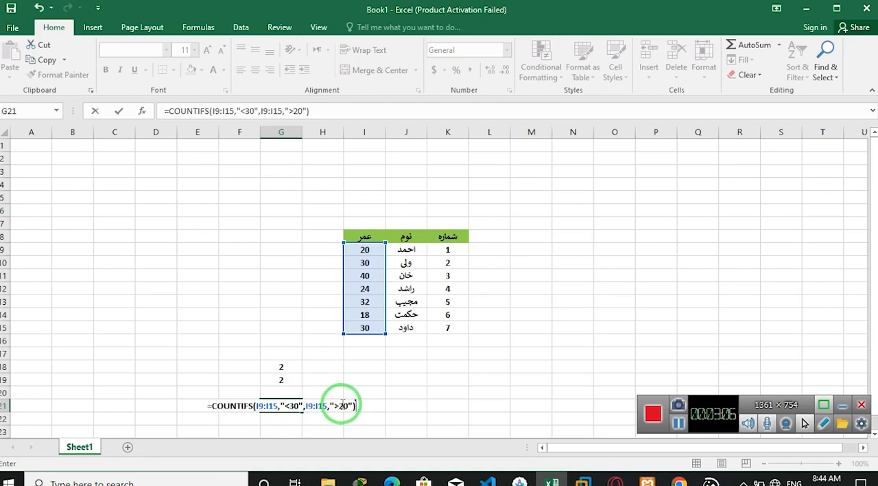
pyautogui.press('Return')
pyautogui.press('Up')
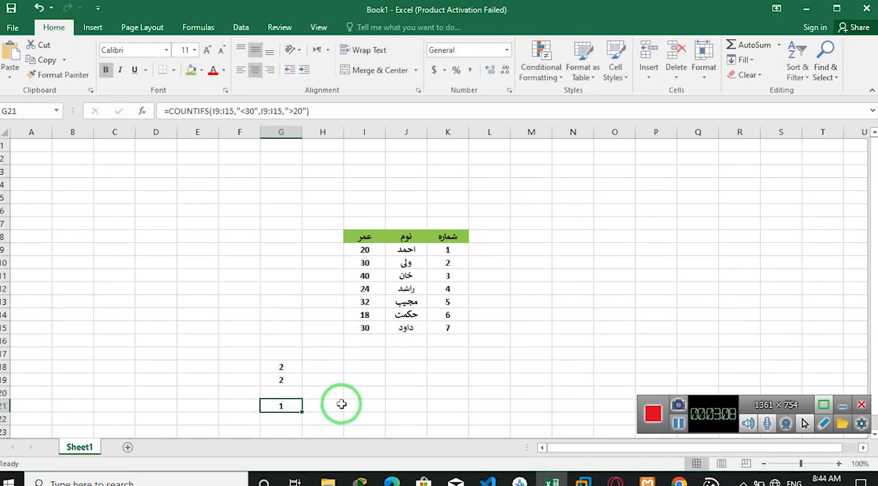
# - Change the age in cell I13 to 28 and the age in cell I15 to 29
pyautogui.click(363, 302)
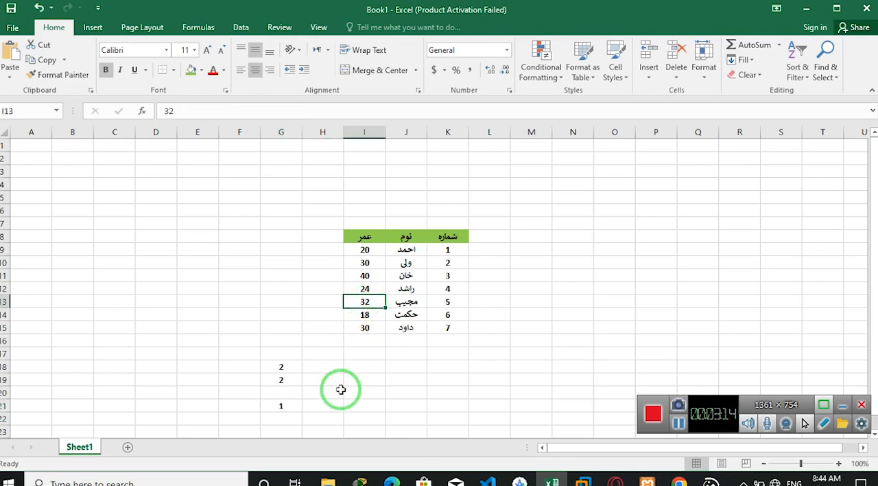
pyautogui.write('28')
pyautogui.press('Return')
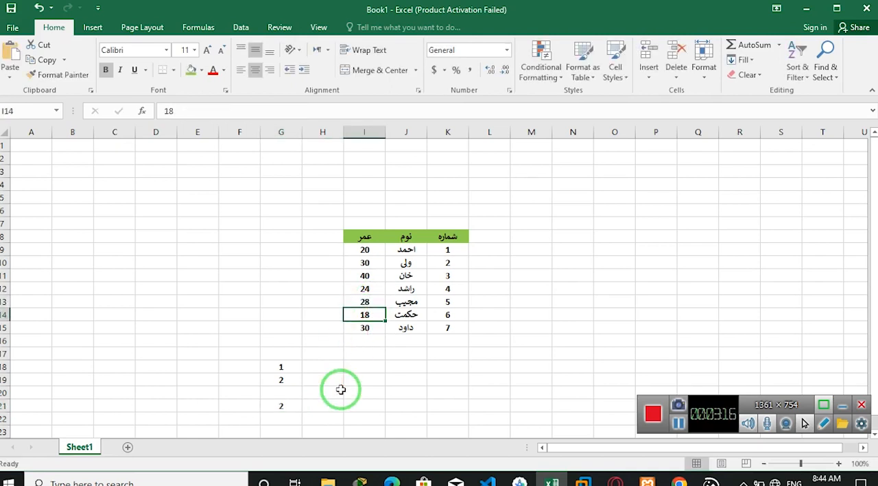
pyautogui.press('Return')
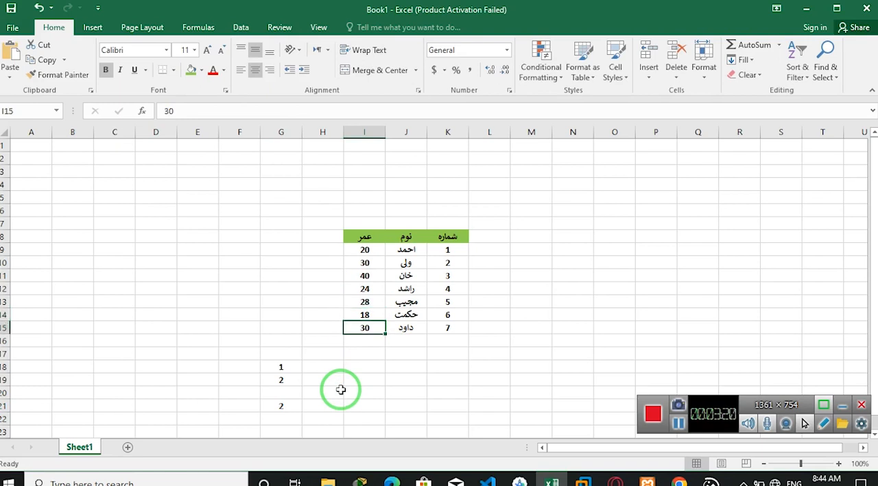
pyautogui.write('29')
pyautogui.press('Return')
pyautogui.press('Up')
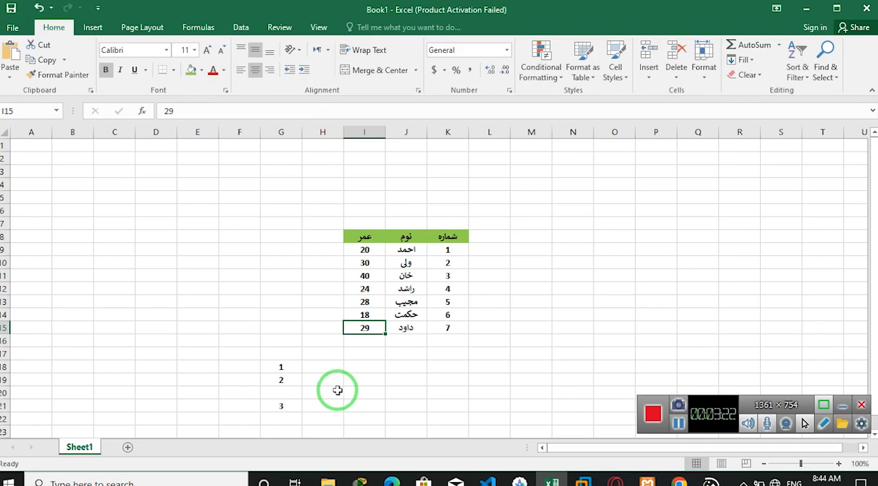
# - Review the two criteria of the COUNTIFS formula in cell G21
pyautogui.click(272, 403)
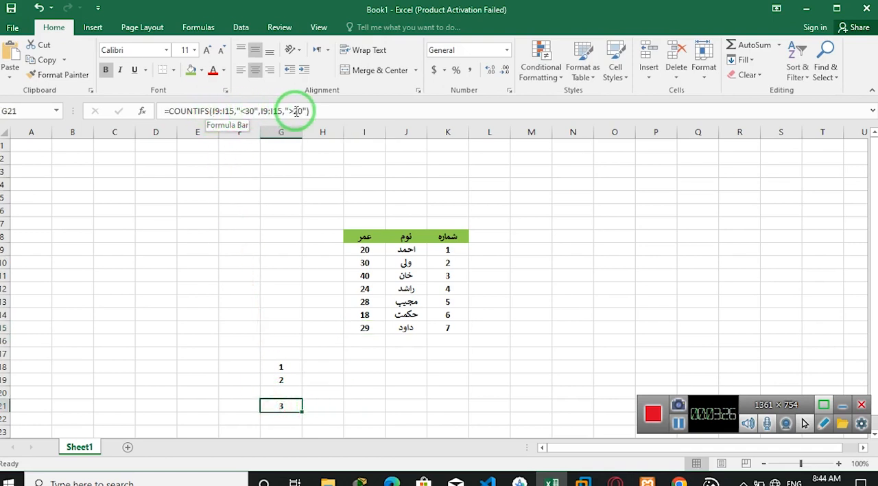
pyautogui.press('Down')
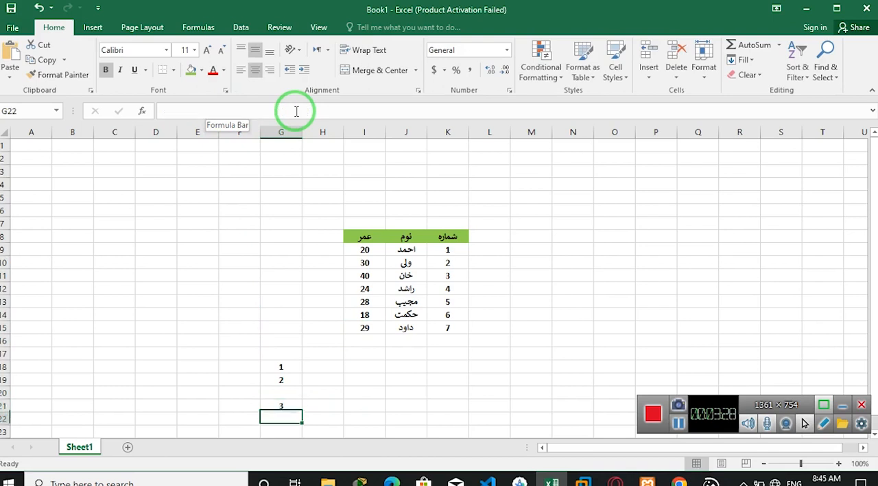
pyautogui.press('Right')
pyautogui.press('Up')
pyautogui.press('Left')
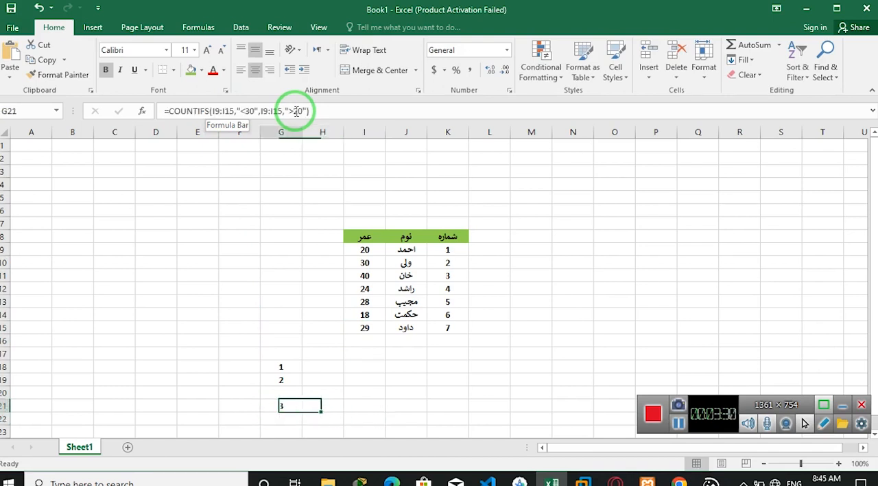
pyautogui.press('Right')
pyautogui.press('Right')
pyautogui.press('Left')
pyautogui.press('Left')
pyautogui.press('Left')
pyautogui.press('Right')
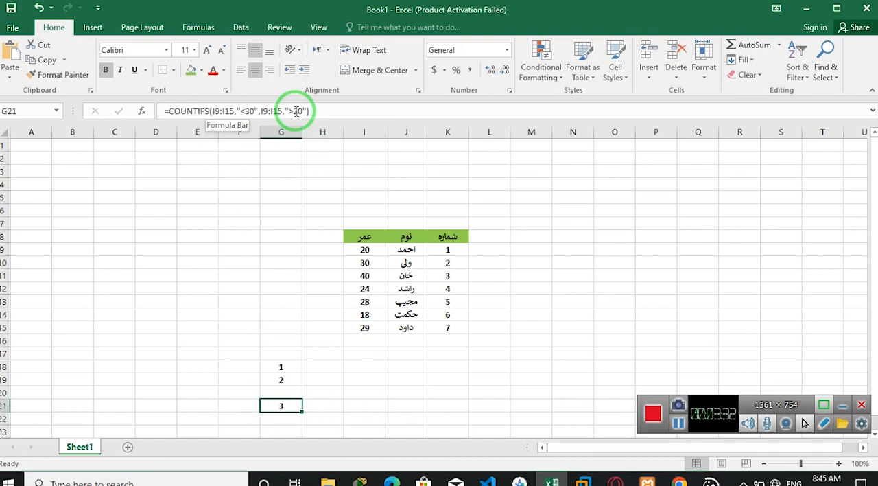
pyautogui.press('Right')
pyautogui.press('Right')
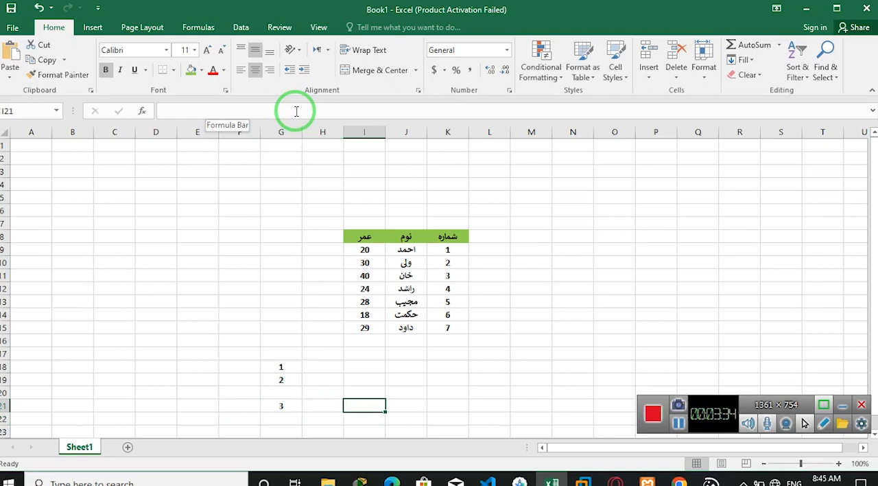
pyautogui.press('Right')
pyautogui.press('Right')
pyautogui.press('Right')
pyautogui.press('Up')
pyautogui.press('Up')
pyautogui.press('Up')
pyautogui.press('Up')
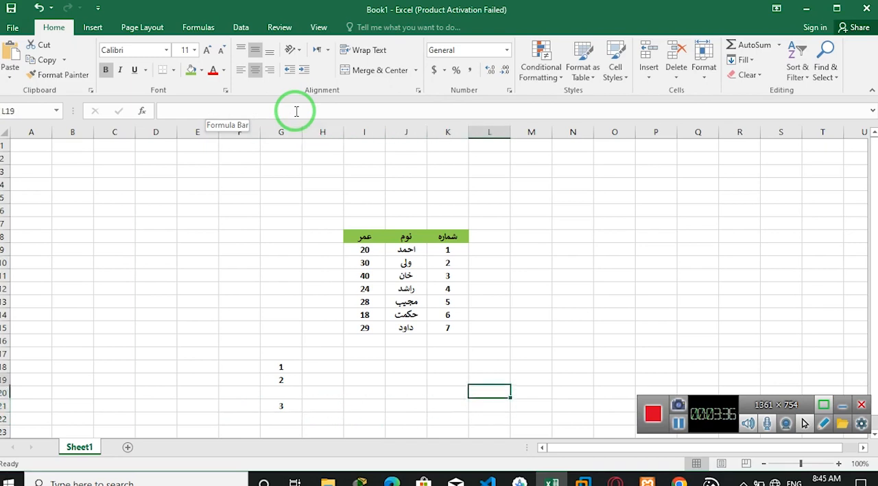
pyautogui.press('Up')
pyautogui.press('Up')
pyautogui.press('Up')
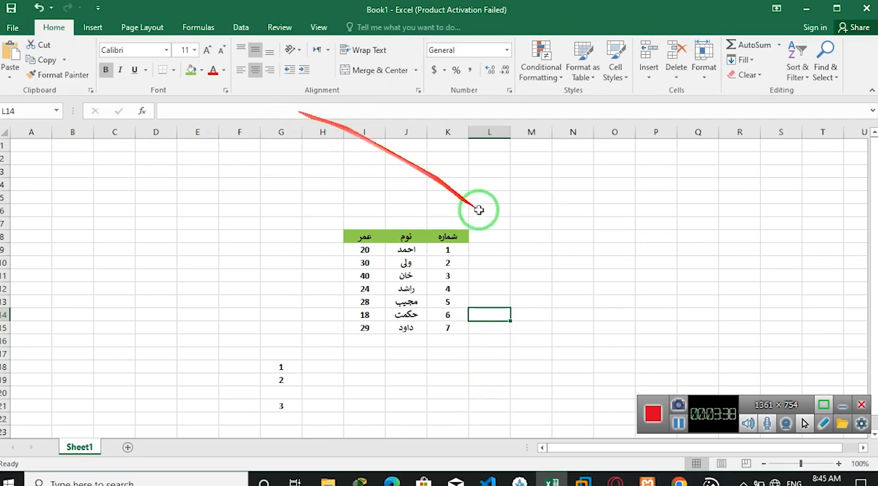
pyautogui.click(678, 423)
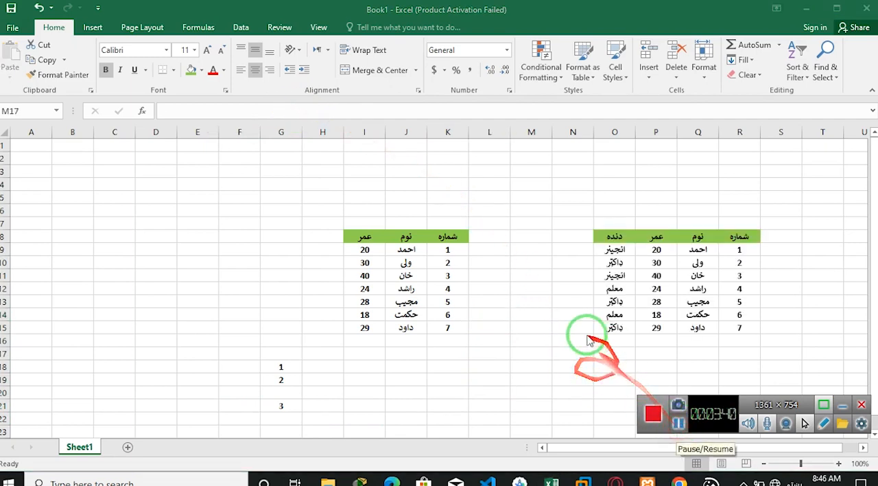
# - Begin a COUNTIFS formula in cell M18, below the table that includes the occupation column
pyautogui.click(582, 355)
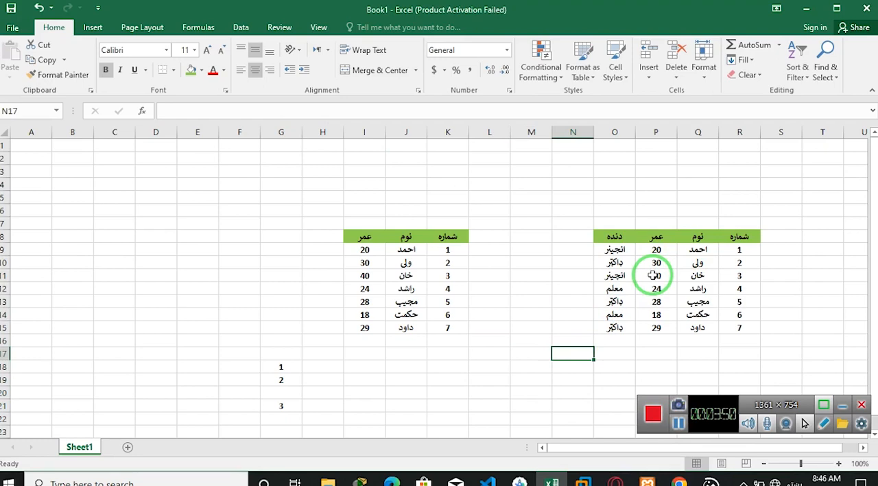
pyautogui.click(540, 369)
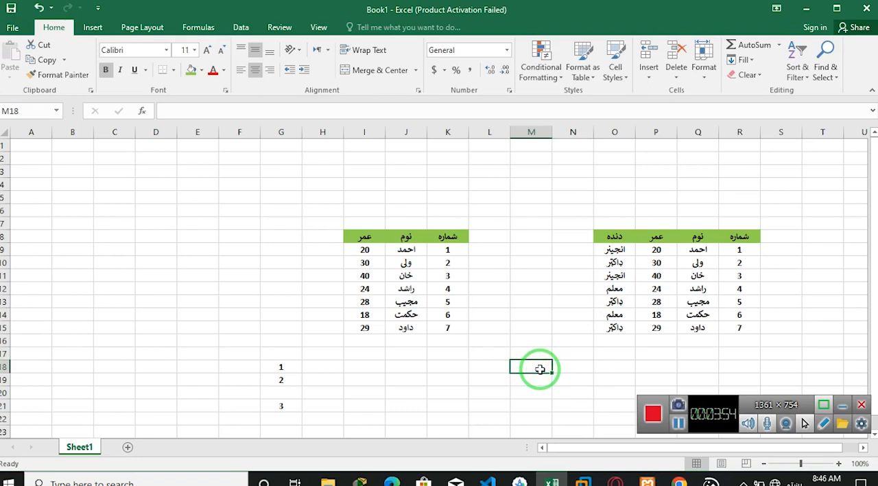
pyautogui.write('=')
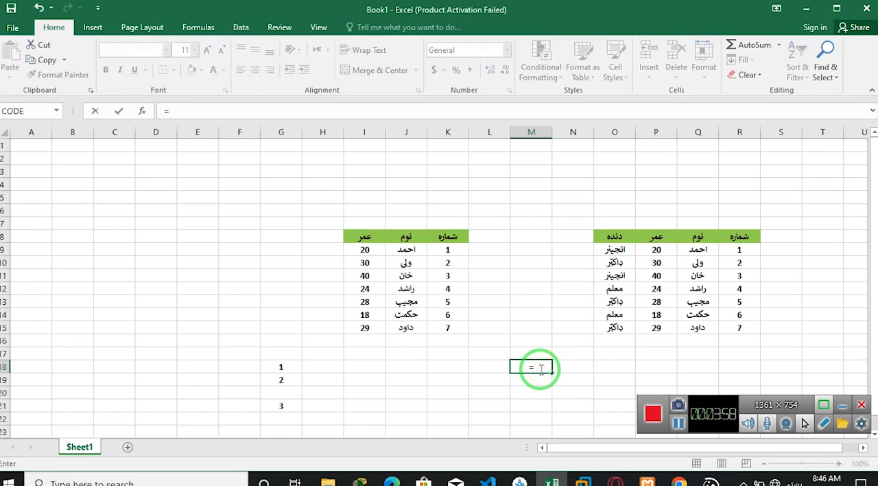
pyautogui.click(677, 425)
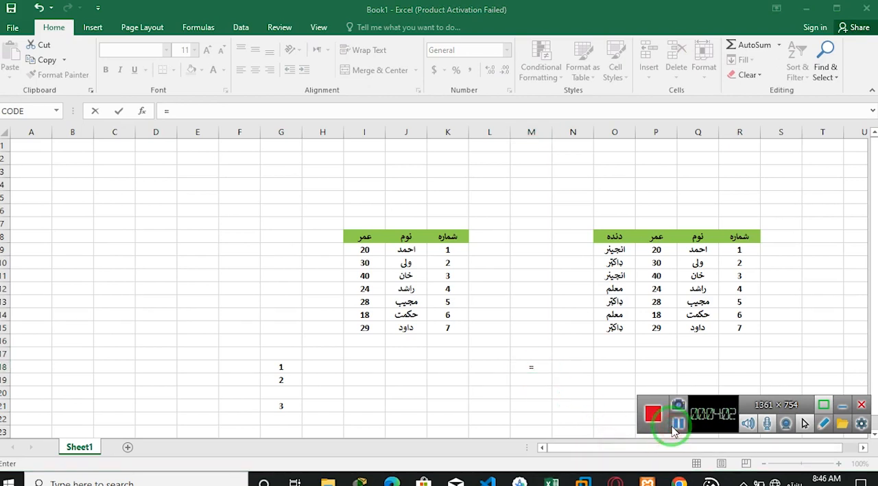
pyautogui.click(542, 368)
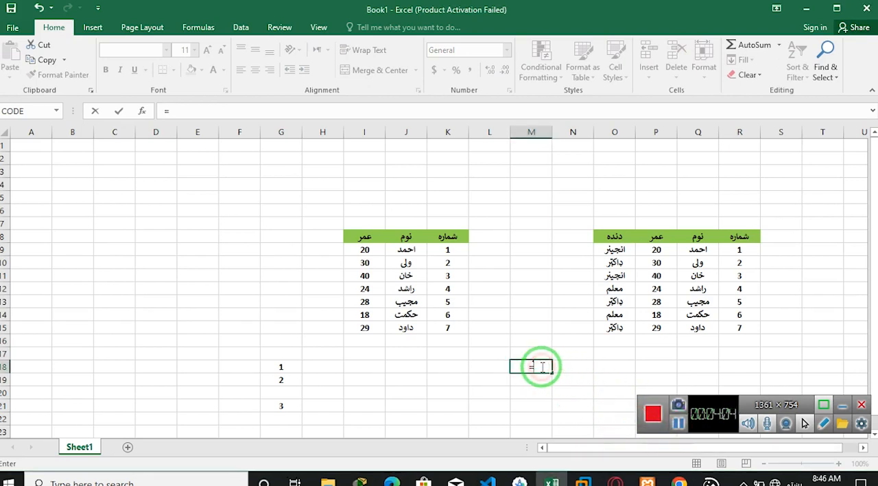
pyautogui.press('alt')
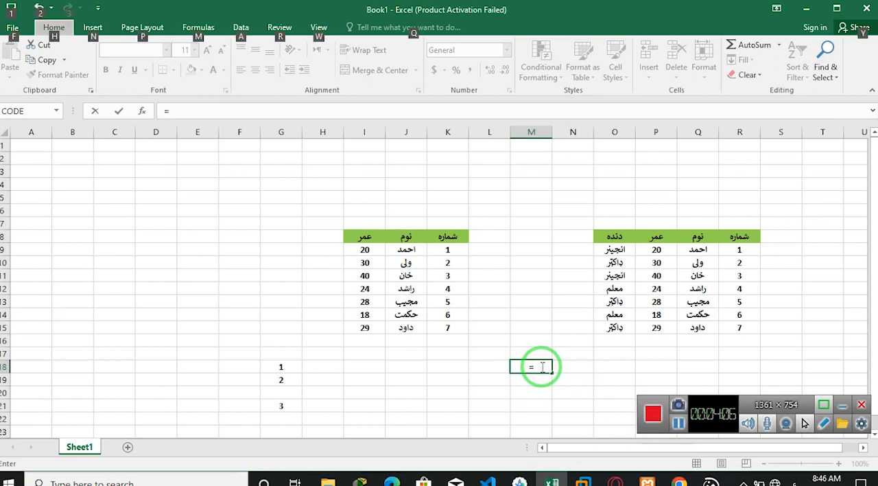
pyautogui.click(542, 367)
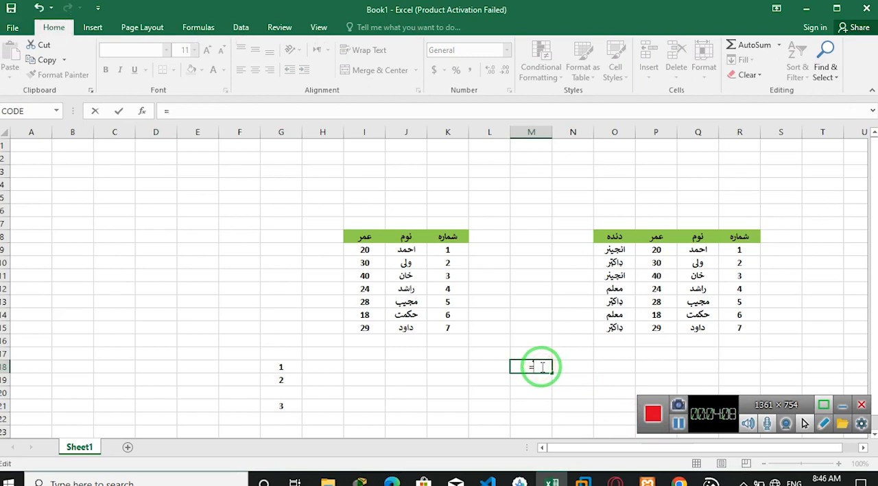
pyautogui.write('counti')
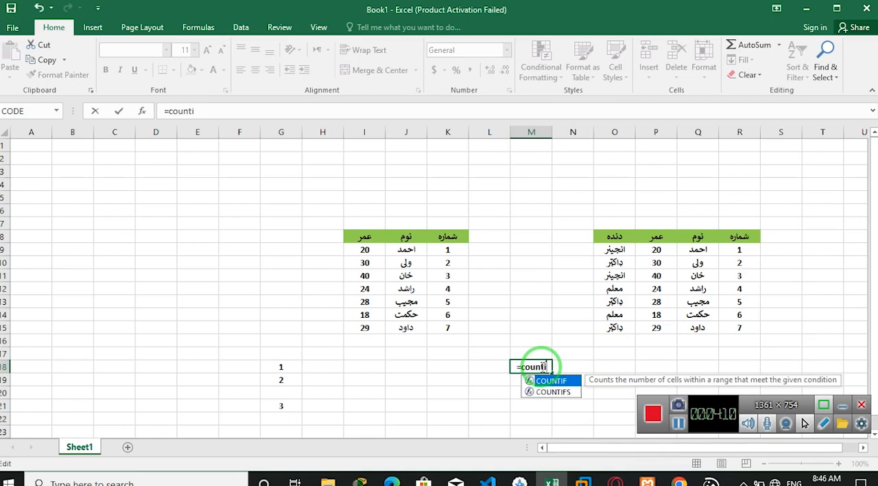
pyautogui.write('f')
pyautogui.press('Down')
pyautogui.press('Tab')
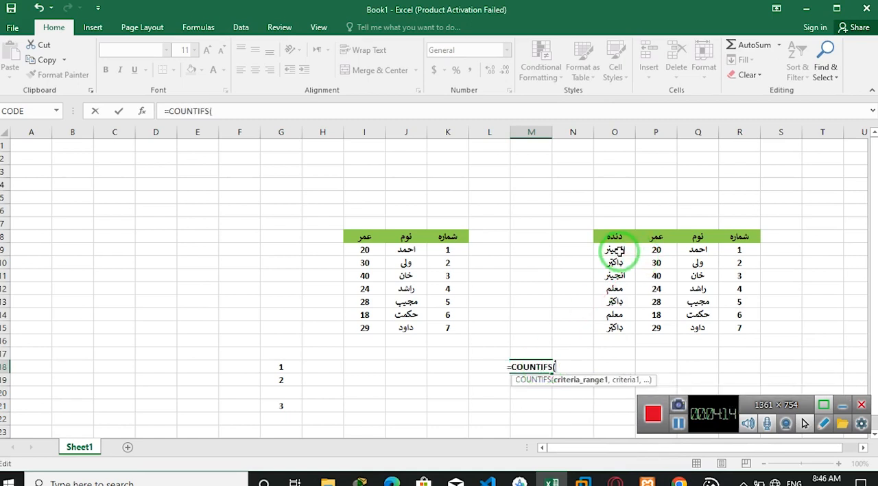
# - Give the COUNTIFS formula in M18 the occupation range O9:O15 with the criterion "انجینر"
pyautogui.moveTo(617, 250); pyautogui.dragTo(614, 323)
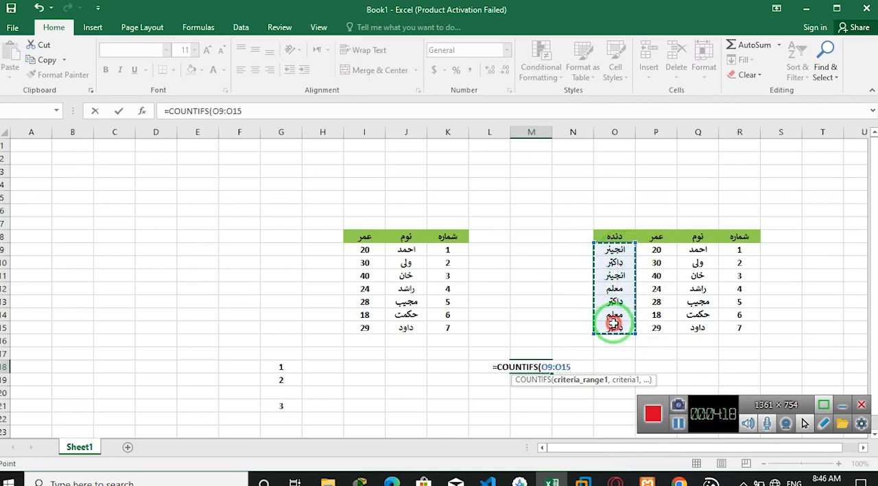
pyautogui.write(',"')
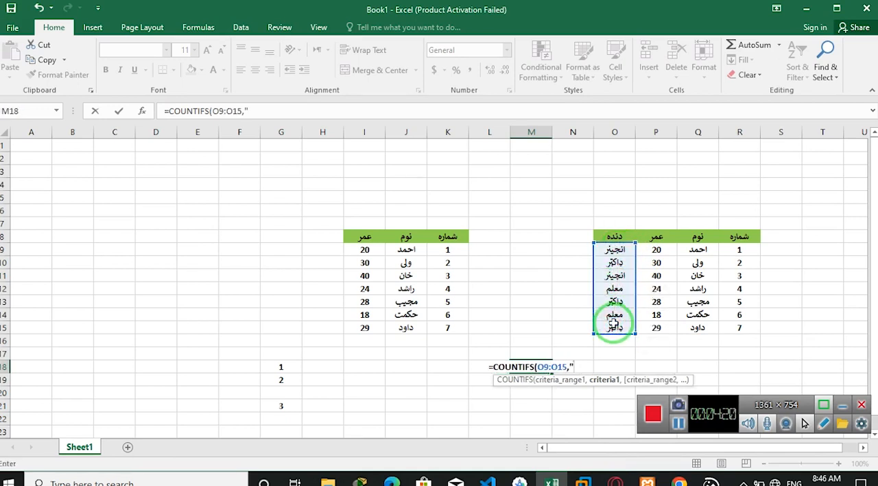
pyautogui.hotkey('alt', 'shift')
pyautogui.write('انج')
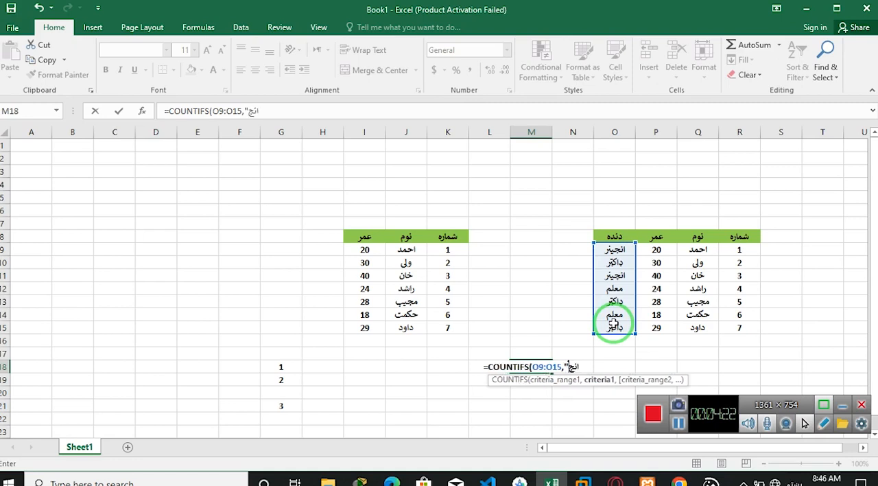
pyautogui.write('یر')
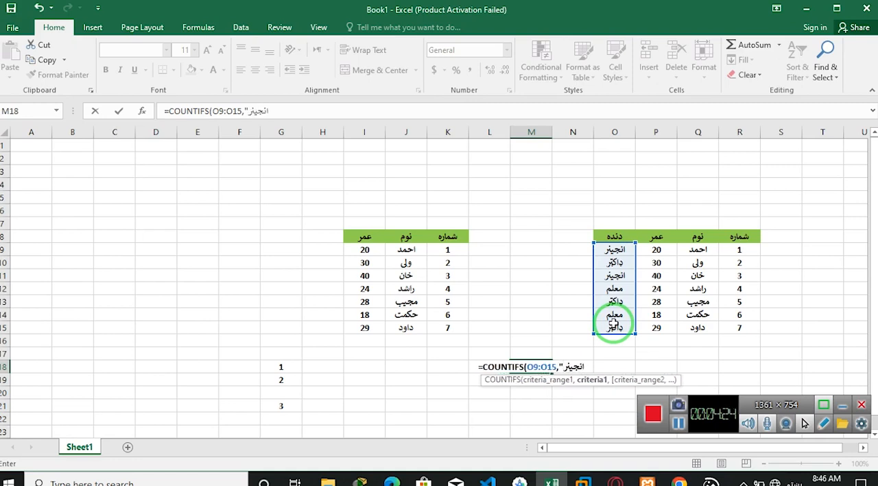
pyautogui.write('"')
pyautogui.hotkey('alt', 'shift')
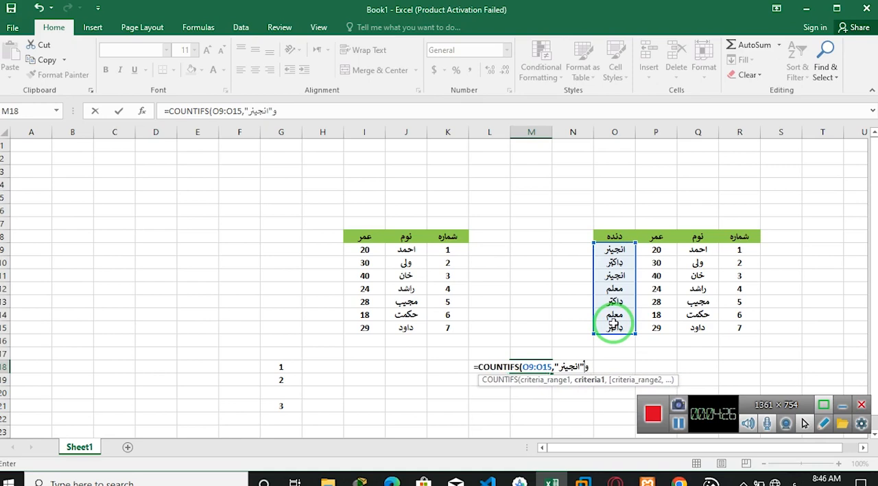
pyautogui.write(',')
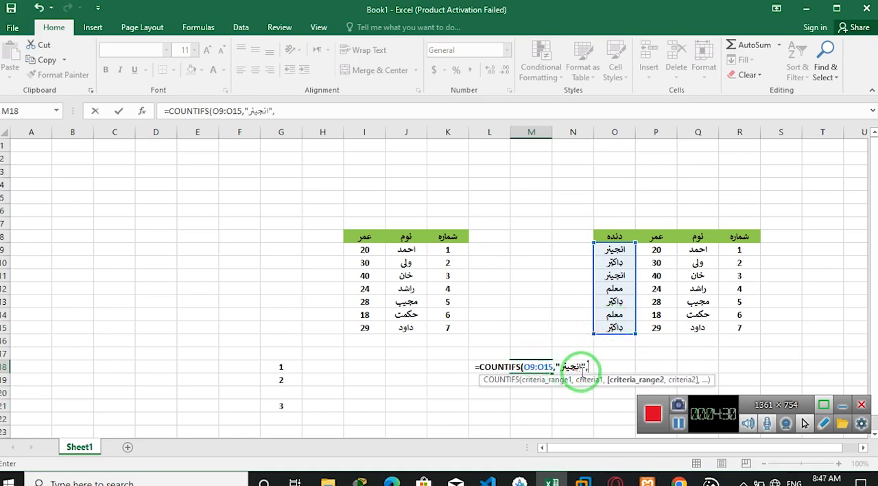
# - Add the age range P9:P15 with the criterion ">20" to the COUNTIFS formula in M18, then enter the formula
pyautogui.moveTo(656, 249); pyautogui.dragTo(649, 329)
pyautogui.write(',')
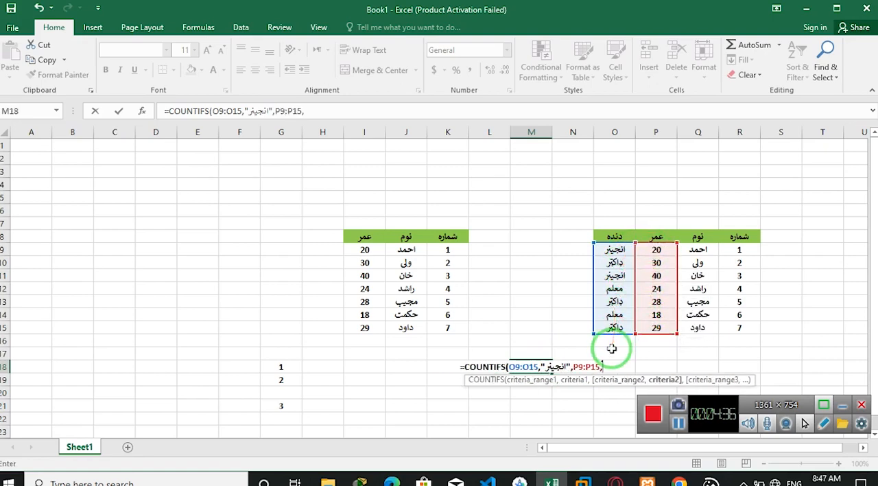
pyautogui.write('">')
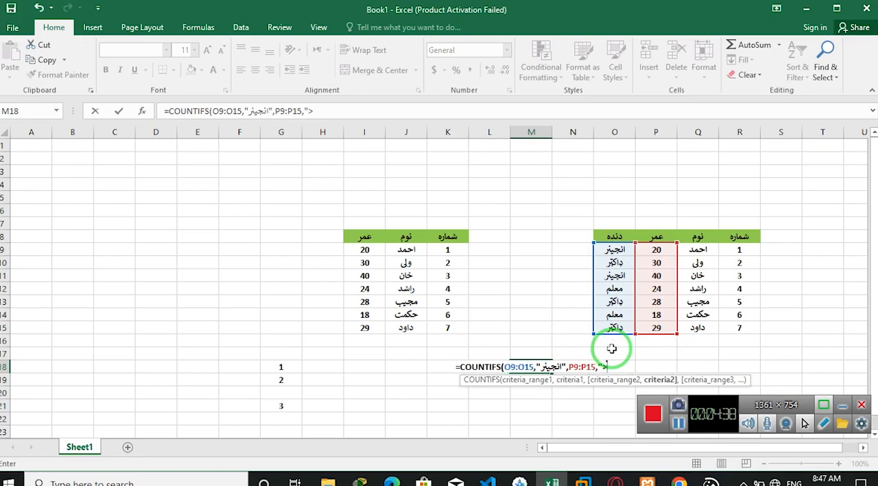
pyautogui.write('20"')
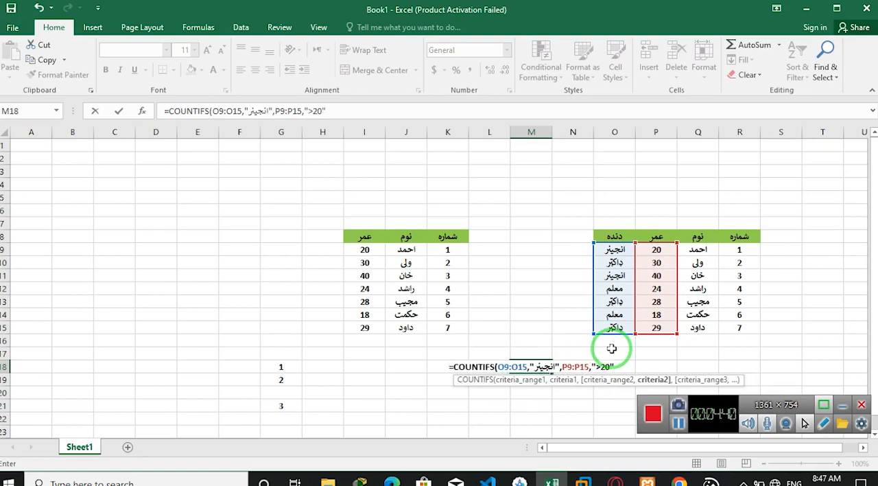
pyautogui.write(')')
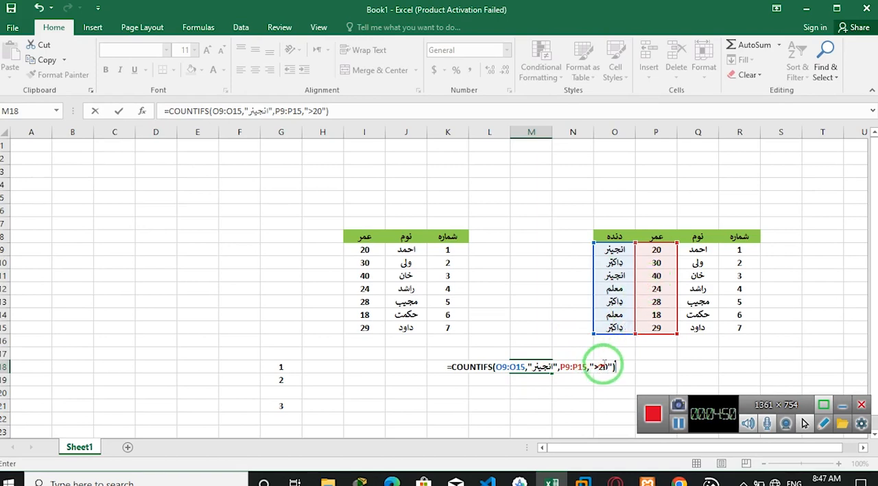
pyautogui.hotkey('ctrl', 'Return')
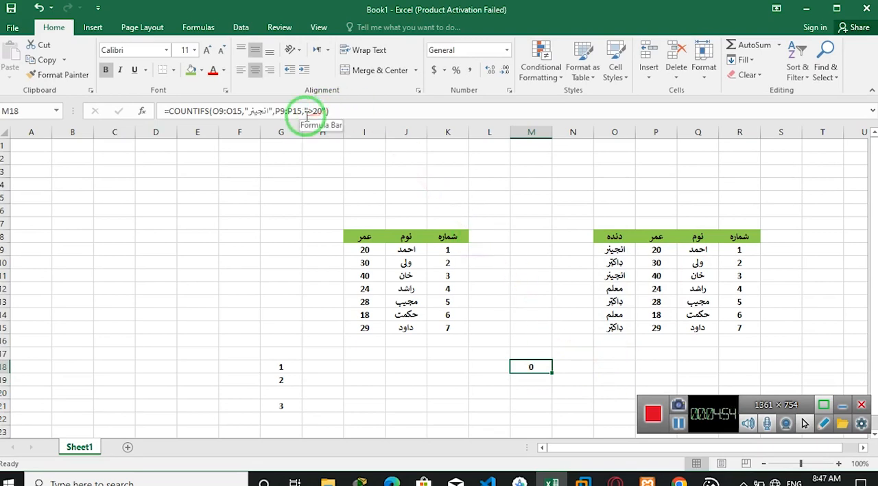
# - Review the age criterion and the occupation criterion of the COUNTIFS formula in cell M18
pyautogui.click(305, 111)
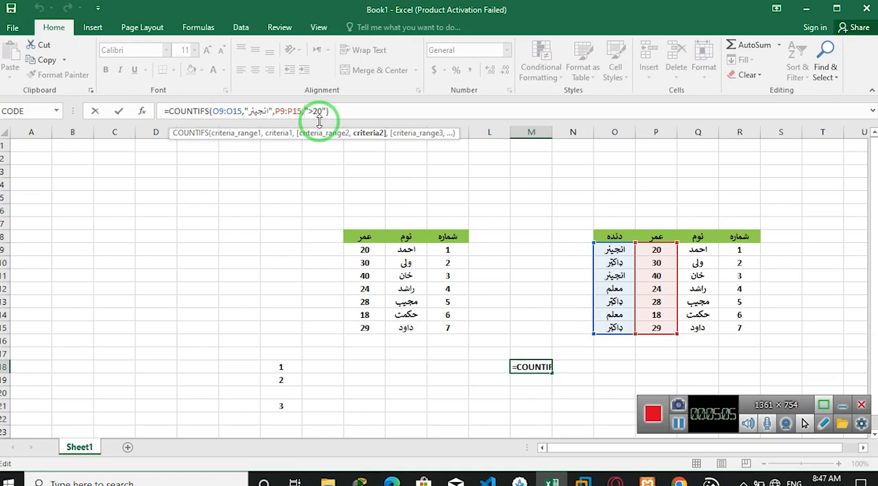
pyautogui.press('Return')
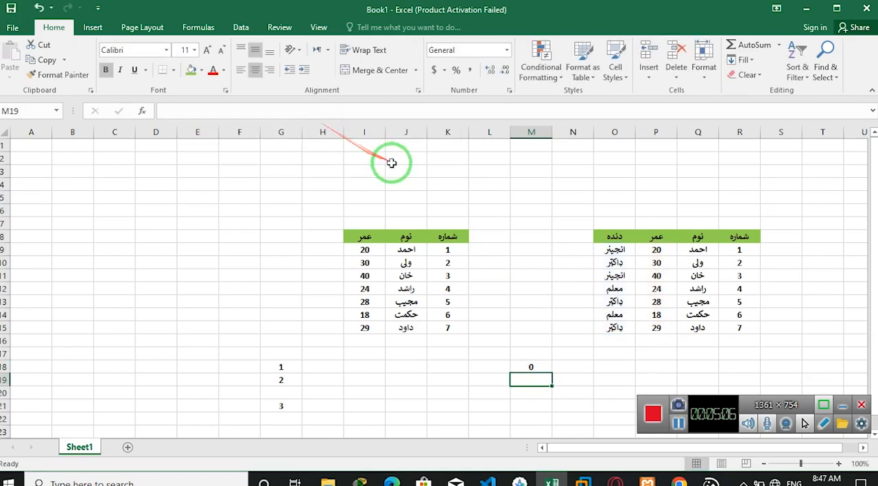
pyautogui.click(531, 371)
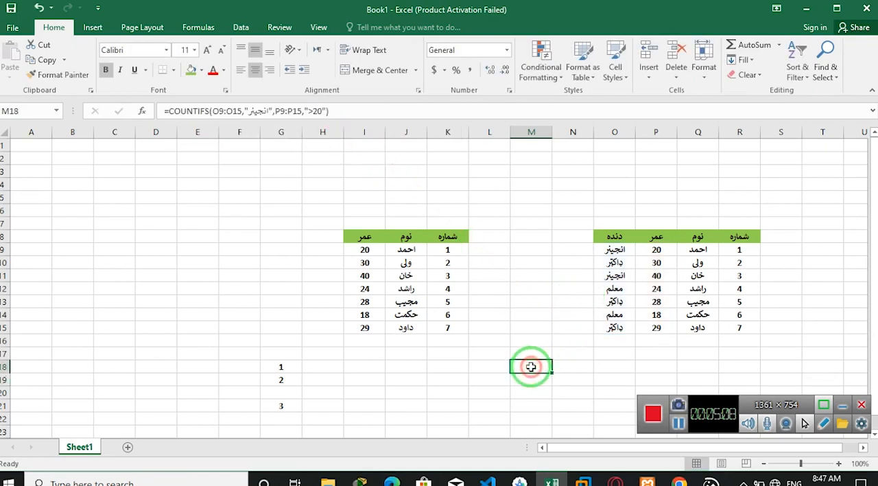
pyautogui.click(259, 112)
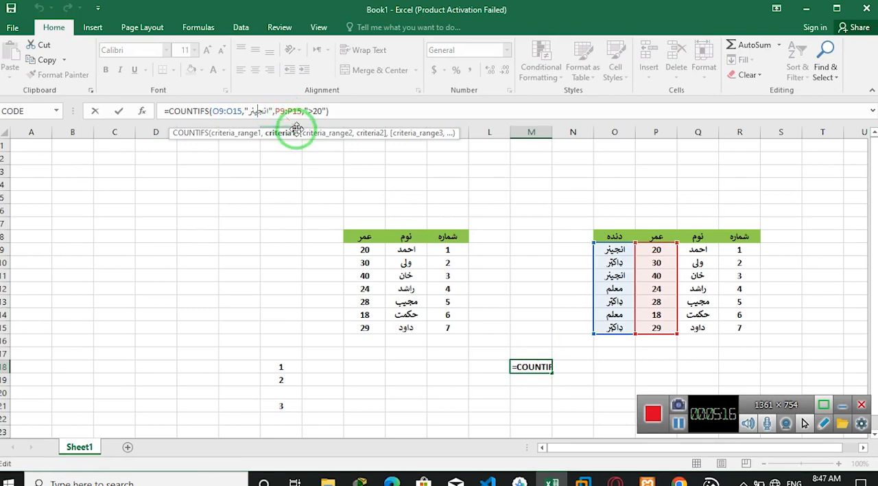
pyautogui.press('Return')
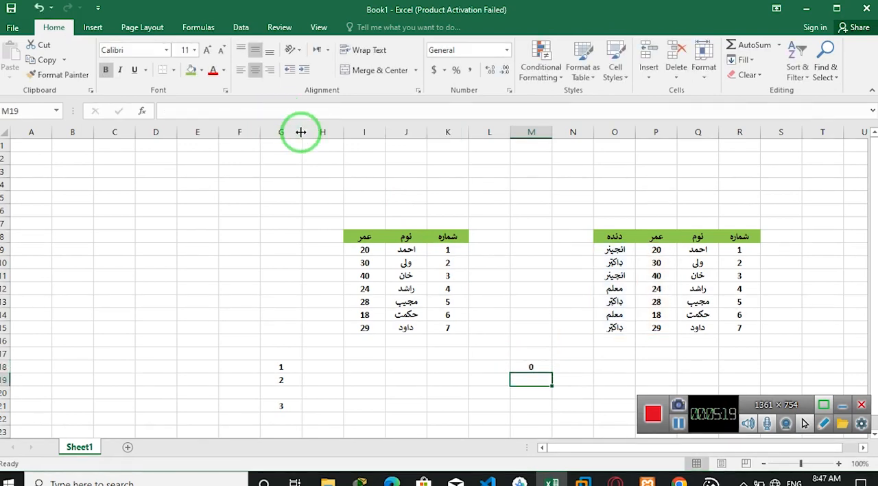
pyautogui.press('Up')
pyautogui.press('Up')
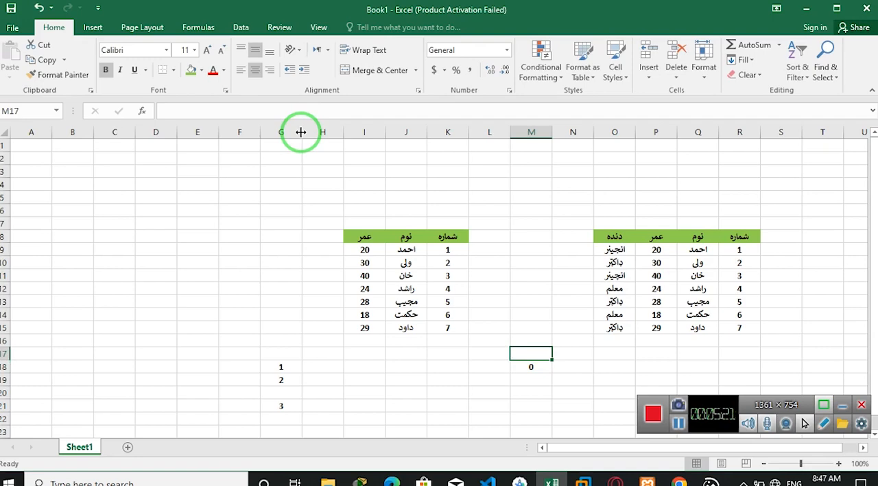
# - Correct the spelling of the occupation in cell O11 to "انجینر"
pyautogui.click(838, 463)
pyautogui.click(838, 463)
pyautogui.click(838, 462)
pyautogui.click(839, 463)
pyautogui.click(839, 462)
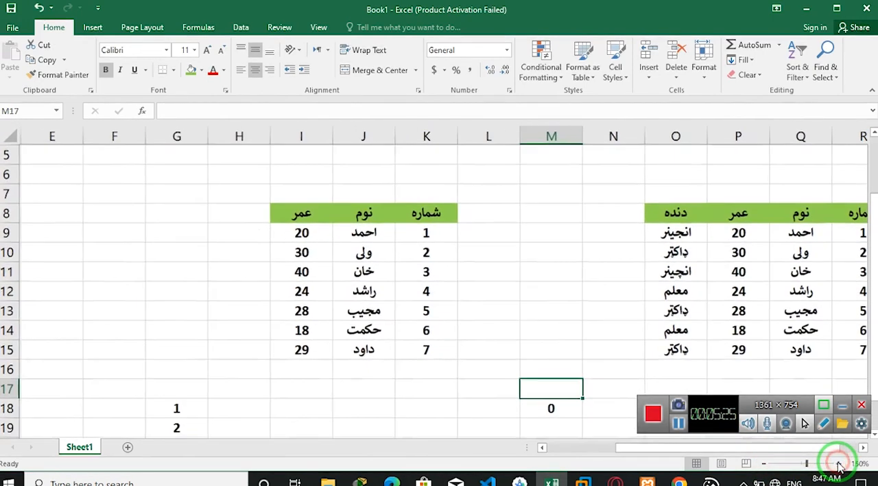
pyautogui.click(613, 310)
pyautogui.click(676, 271)
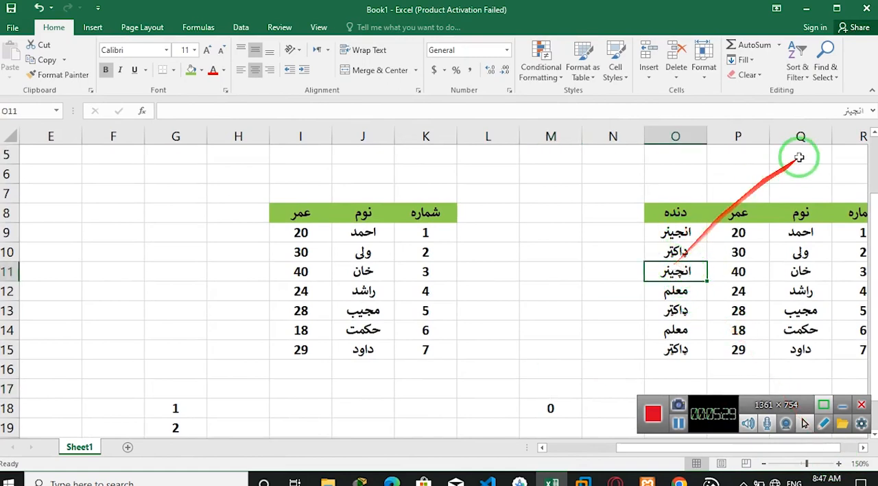
pyautogui.click(852, 111)
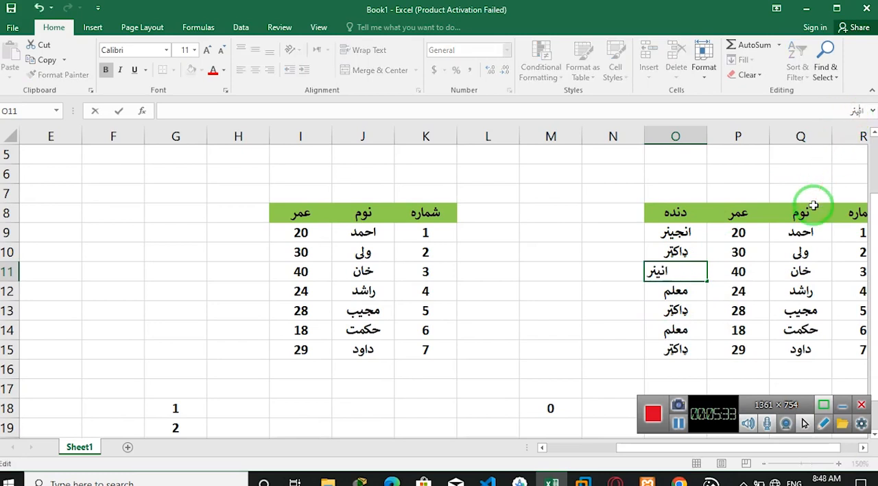
pyautogui.press('Return')
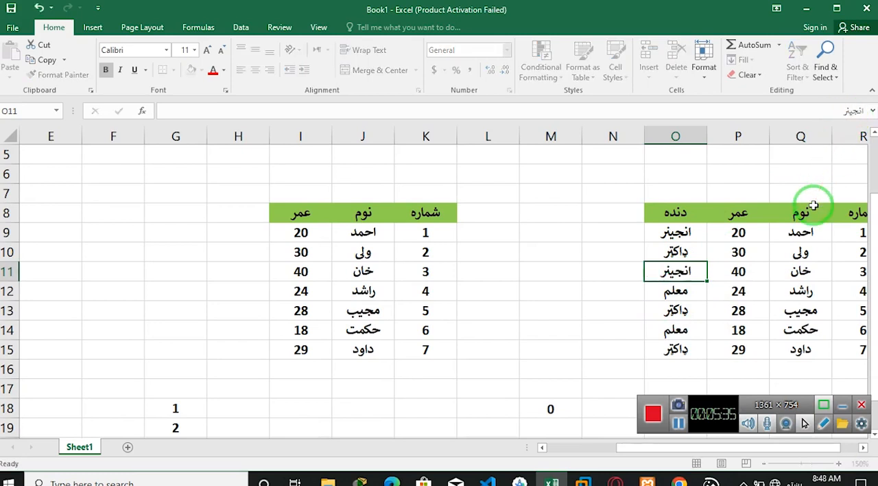
pyautogui.press('Down')
pyautogui.press('Down')
pyautogui.press('Down')
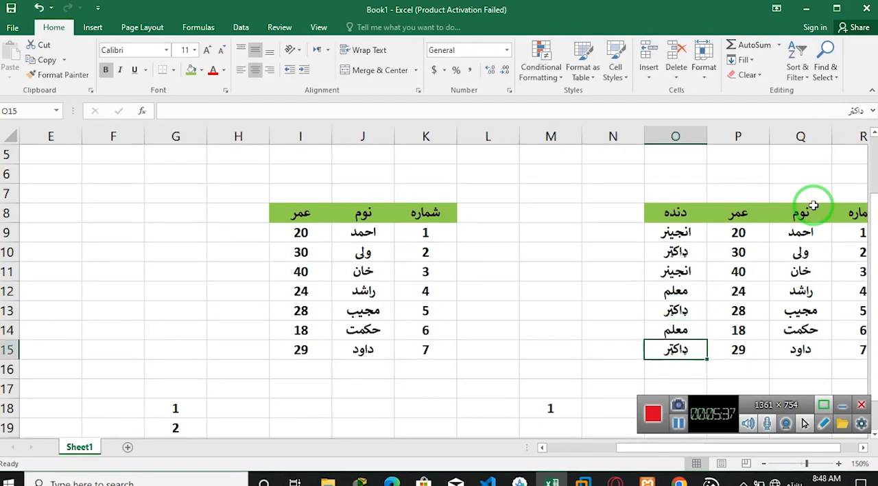
pyautogui.hotkey('ctrl', '-')
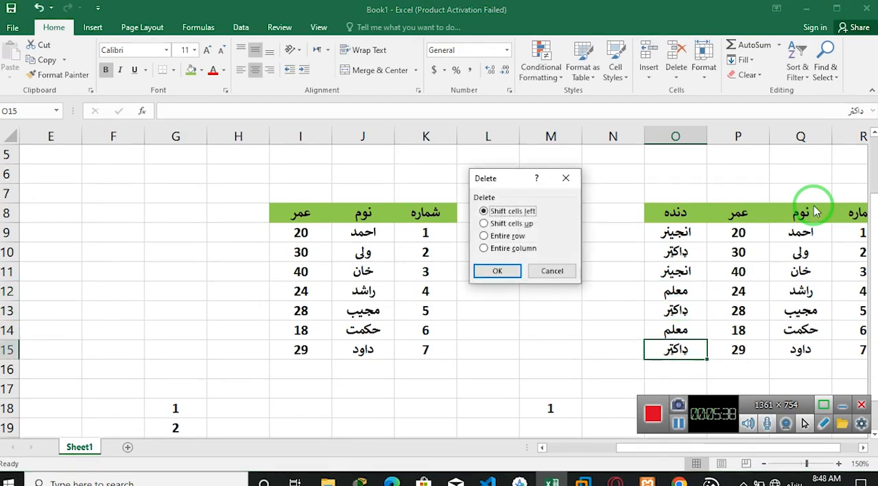
pyautogui.click(567, 177)
pyautogui.click(765, 464)
pyautogui.click(765, 464)
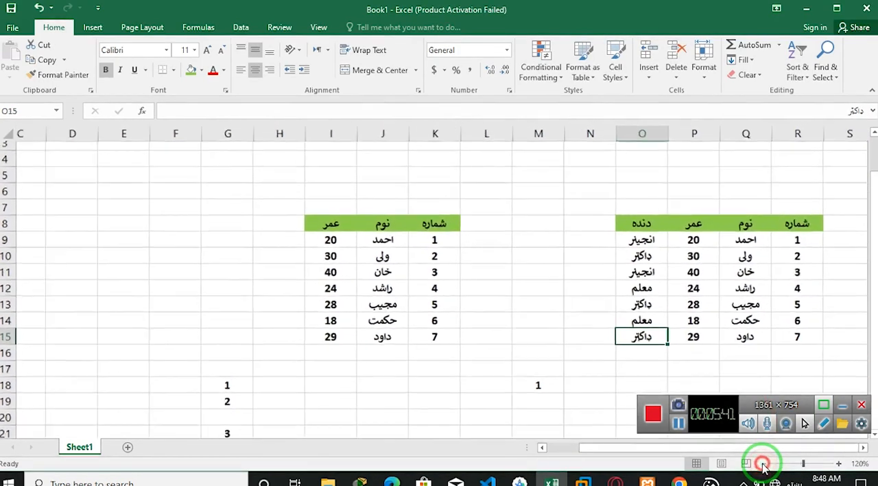
pyautogui.click(765, 464)
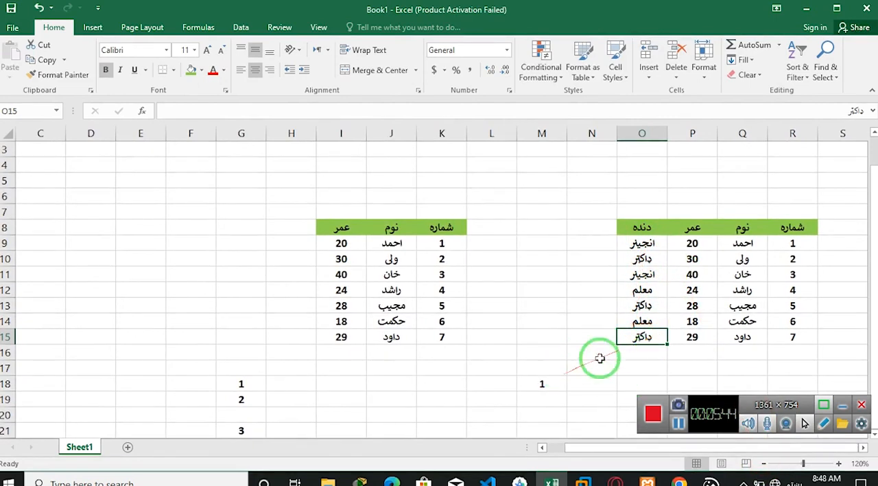
pyautogui.click(550, 392)
pyautogui.press('Down')
pyautogui.press('Down')
pyautogui.press('Down')
pyautogui.press('Down')
pyautogui.press('Up')
pyautogui.press('Up')
pyautogui.press('Up')
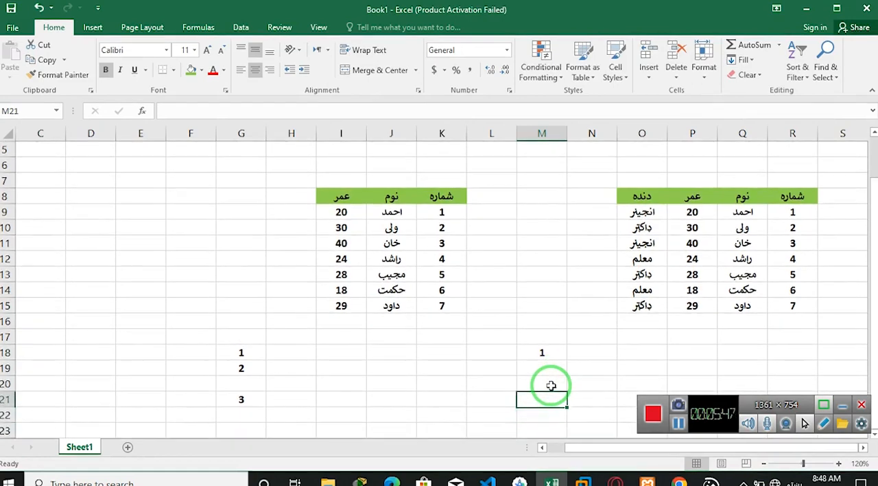
pyautogui.press('Down')
pyautogui.press('Up')
pyautogui.press('Up')
pyautogui.press('Down')
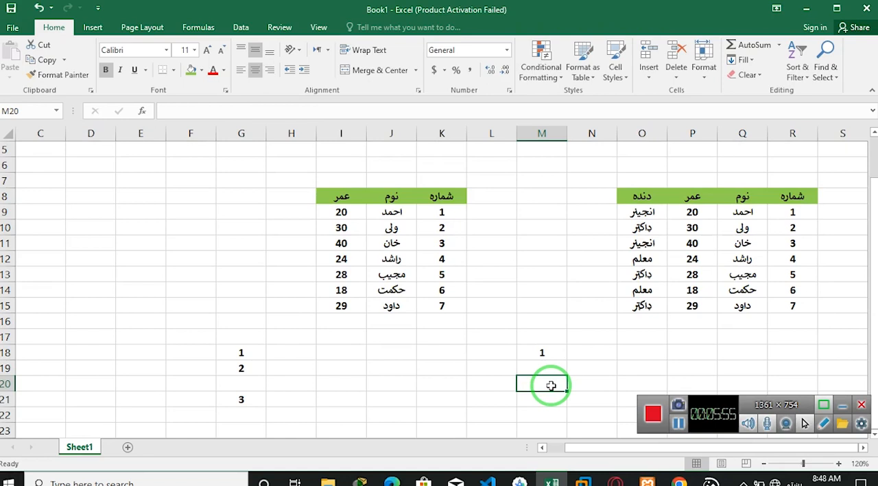
# - Begin a COUNTIFS formula in cell M19, directly below the first occupation count
pyautogui.press('Up')
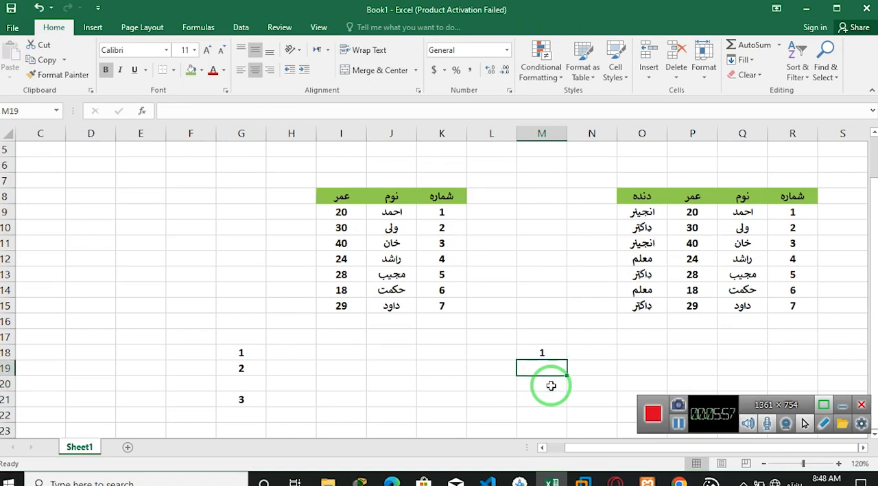
pyautogui.write('=')
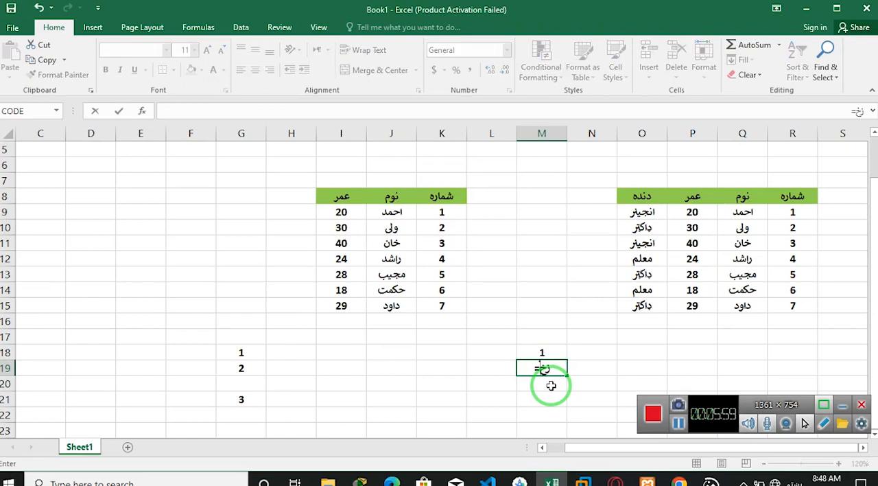
pyautogui.press('alt')
pyautogui.press('v')
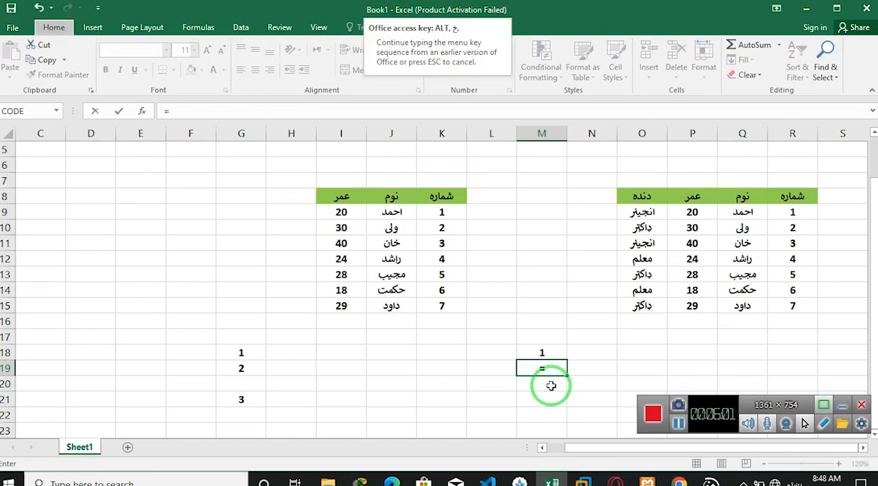
pyautogui.click(555, 368)
pyautogui.write('ؤ')
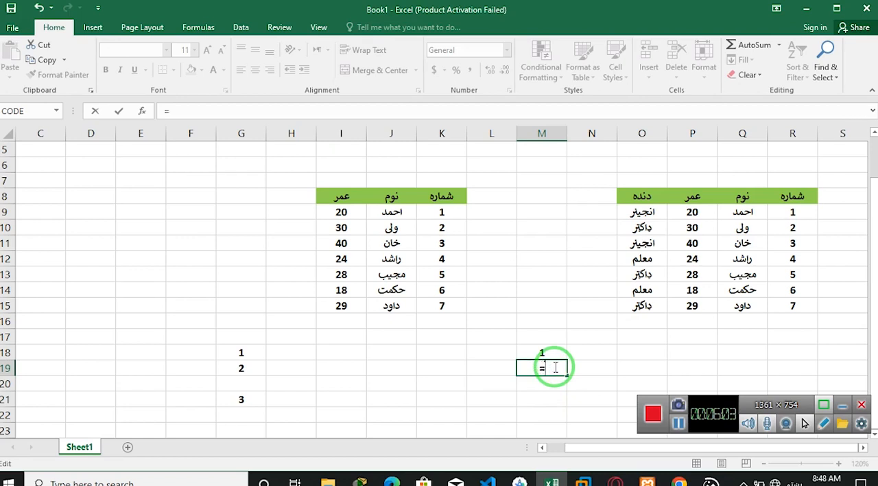
pyautogui.write('co')
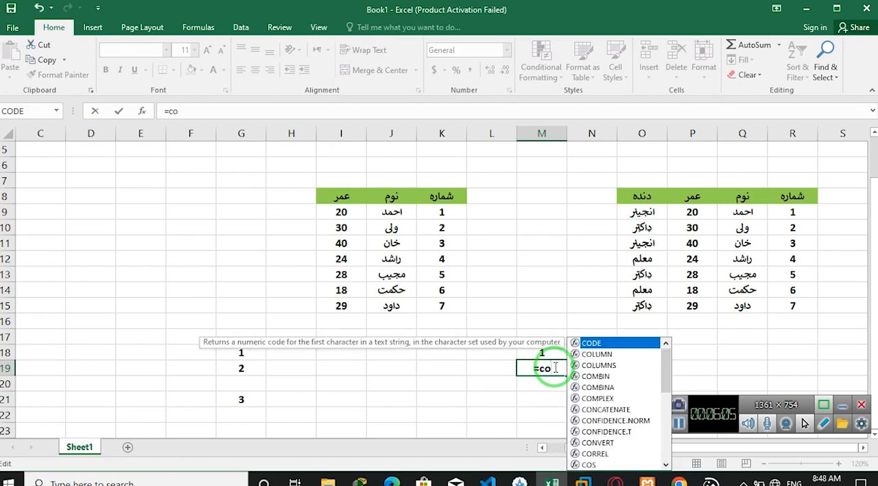
pyautogui.write('untifs')
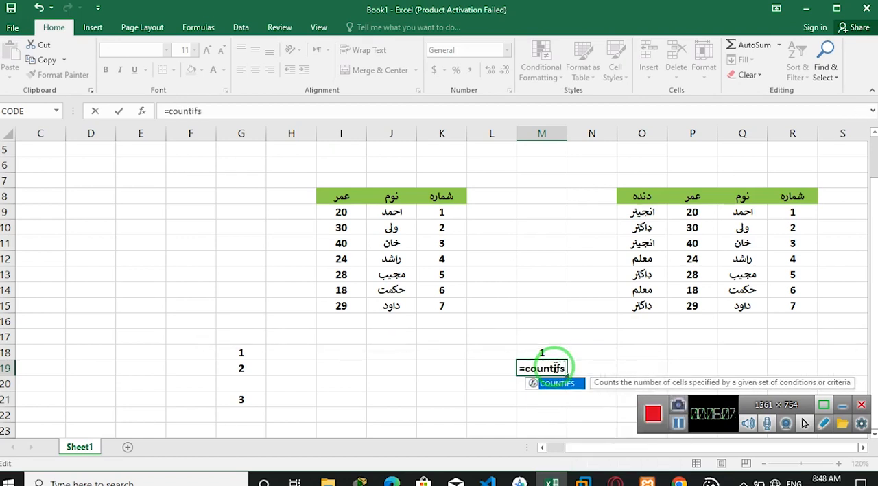
pyautogui.press('Tab')
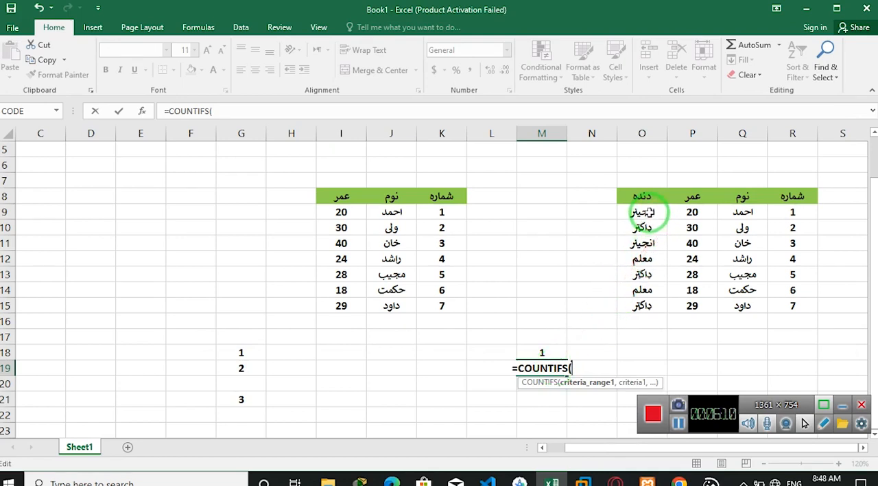
# - Give the COUNTIFS formula in M19 the occupation range O9:O15 with the criterion "ډاکټر"
pyautogui.moveTo(643, 213); pyautogui.dragTo(640, 307)
pyautogui.write(',')
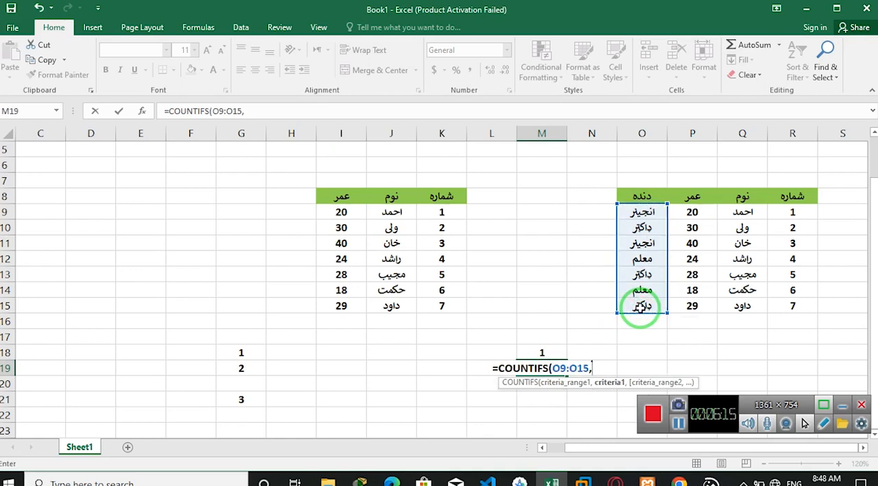
pyautogui.write('"')
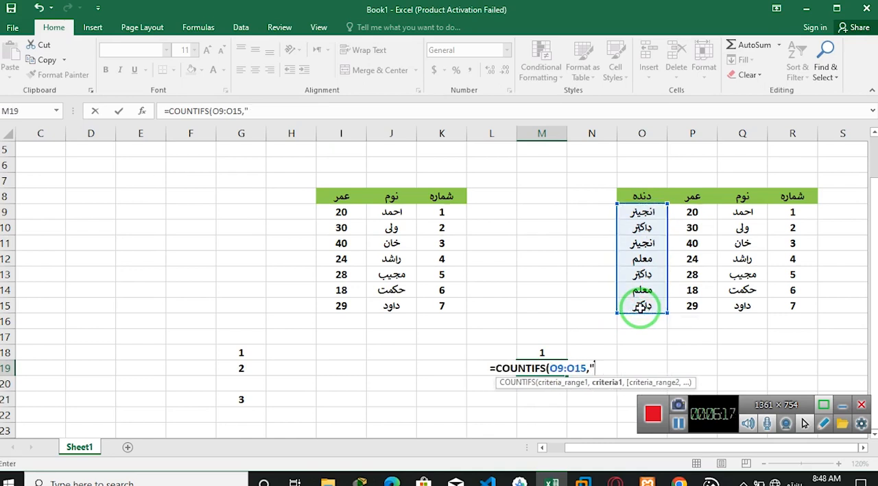
pyautogui.write('داکتر')
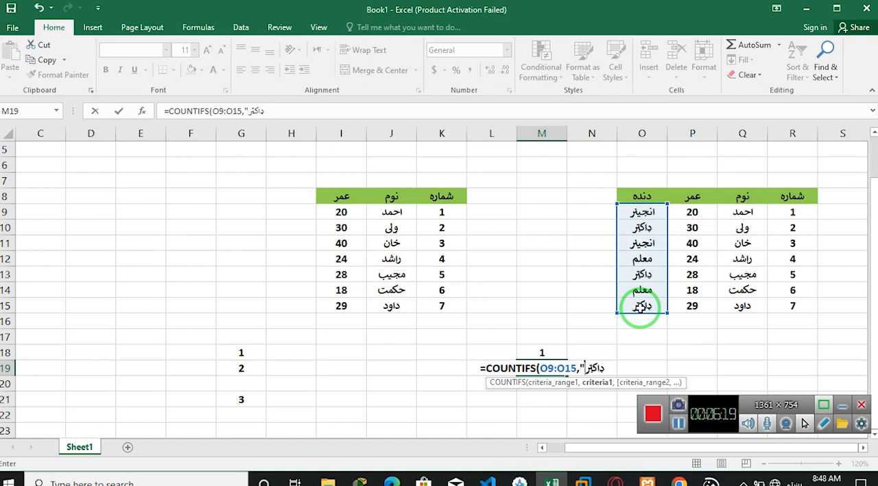
pyautogui.write('"و')
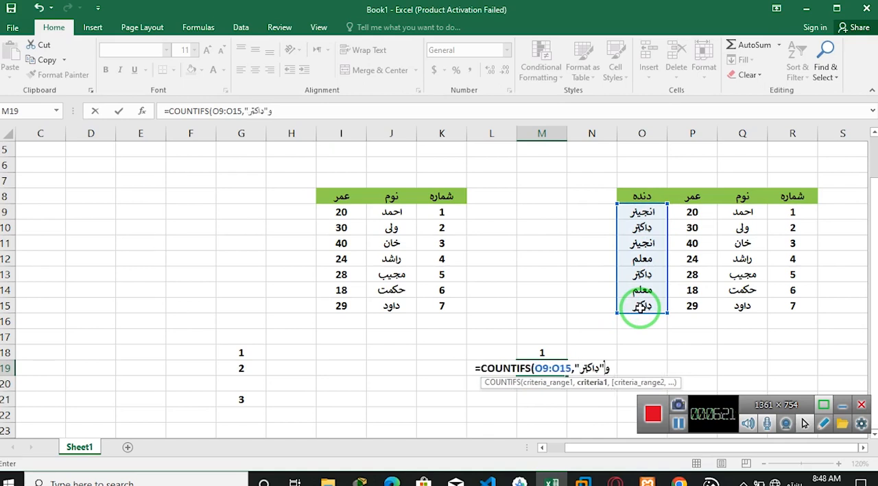
pyautogui.press('BackSpace')
pyautogui.hotkey('alt', 'shift')
pyautogui.write(',')
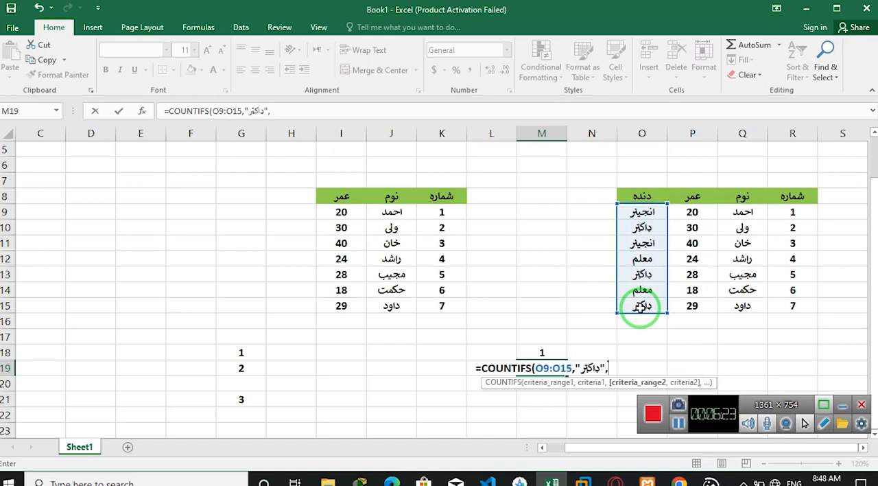
# - Add the age range P9:P15 with the criterion ">25" to the COUNTIFS formula in M19 and complete the formula
pyautogui.moveTo(684, 214); pyautogui.dragTo(685, 303)
pyautogui.write(',"')
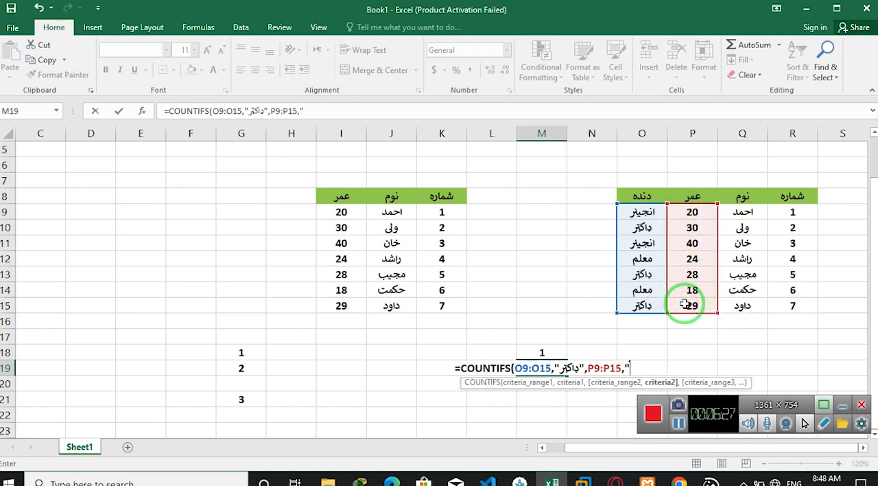
pyautogui.write('>')
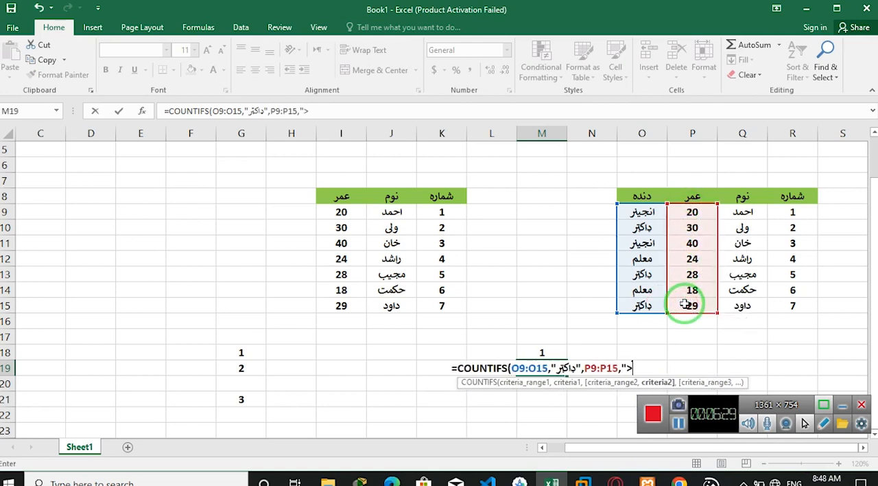
pyautogui.write('25"')
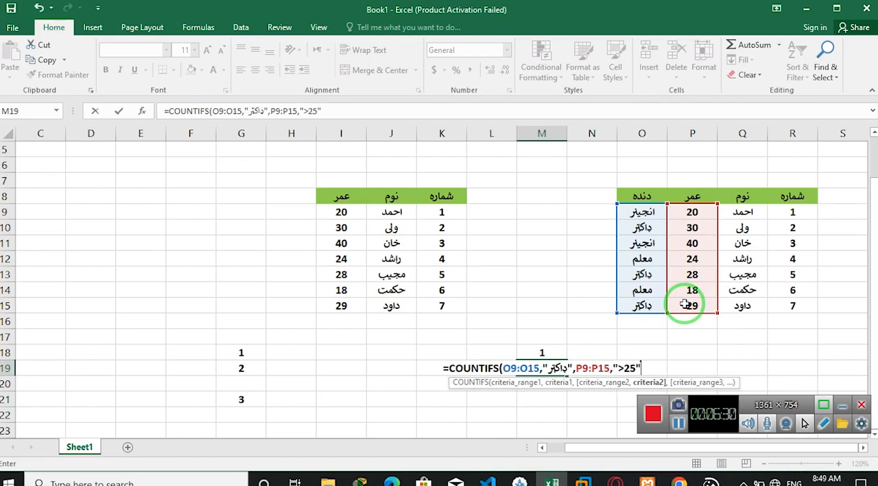
pyautogui.write(')')
pyautogui.press('Return')
pyautogui.press('Up')
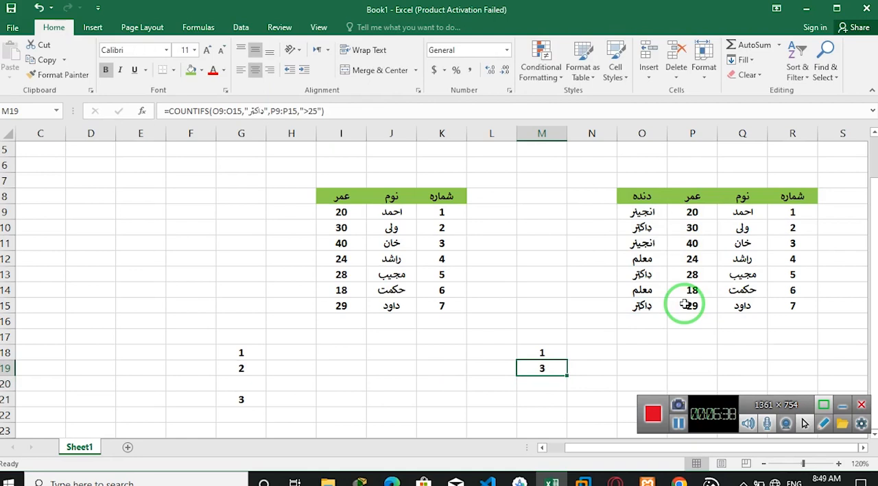
pyautogui.moveTo(470, 392)
pyautogui.mouseDown()
pyautogui.moveTo(549, 388)
pyautogui.moveTo(361, 308)
pyautogui.moveTo(359, 249)
pyautogui.moveTo(408, 376)
pyautogui.moveTo(404, 276)
pyautogui.moveTo(386, 304)
pyautogui.mouseUp()
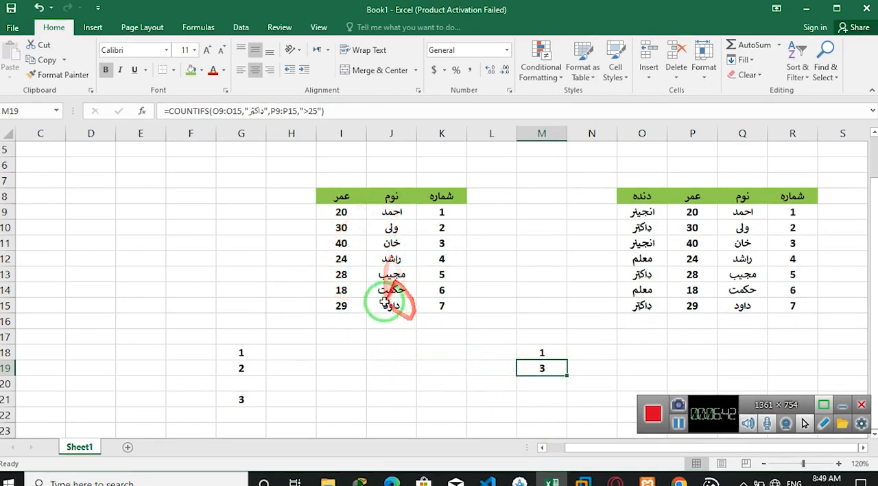
pyautogui.click(370, 336)
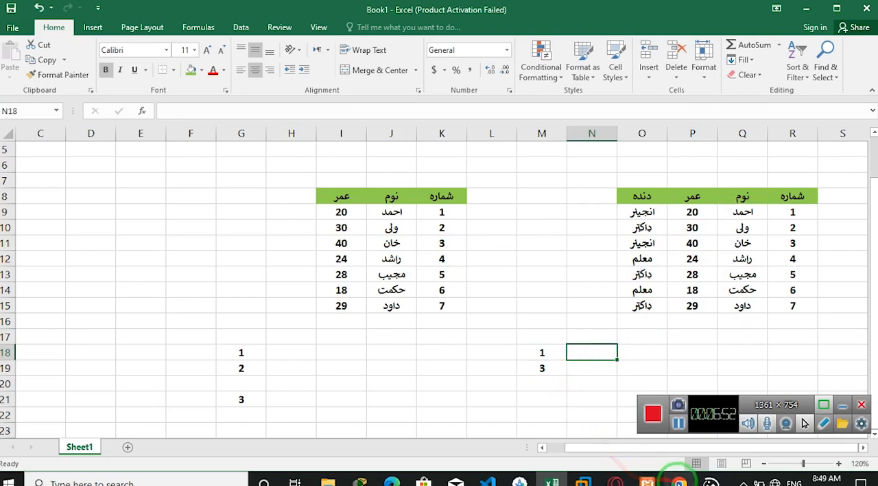
pyautogui.click(678, 482)
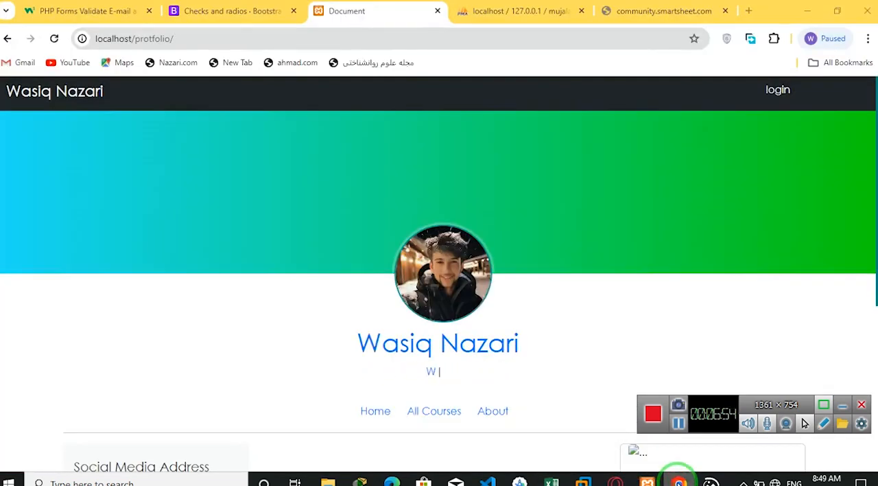
pyautogui.click(679, 480)
pyautogui.click(614, 319)
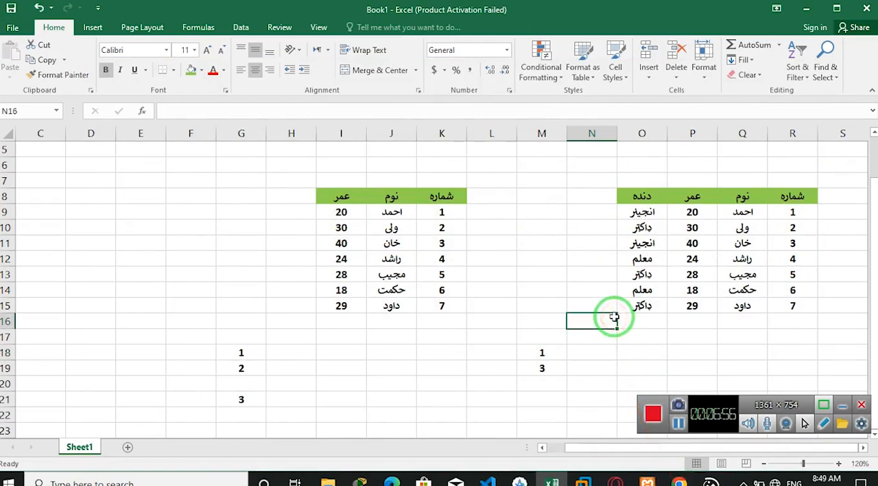